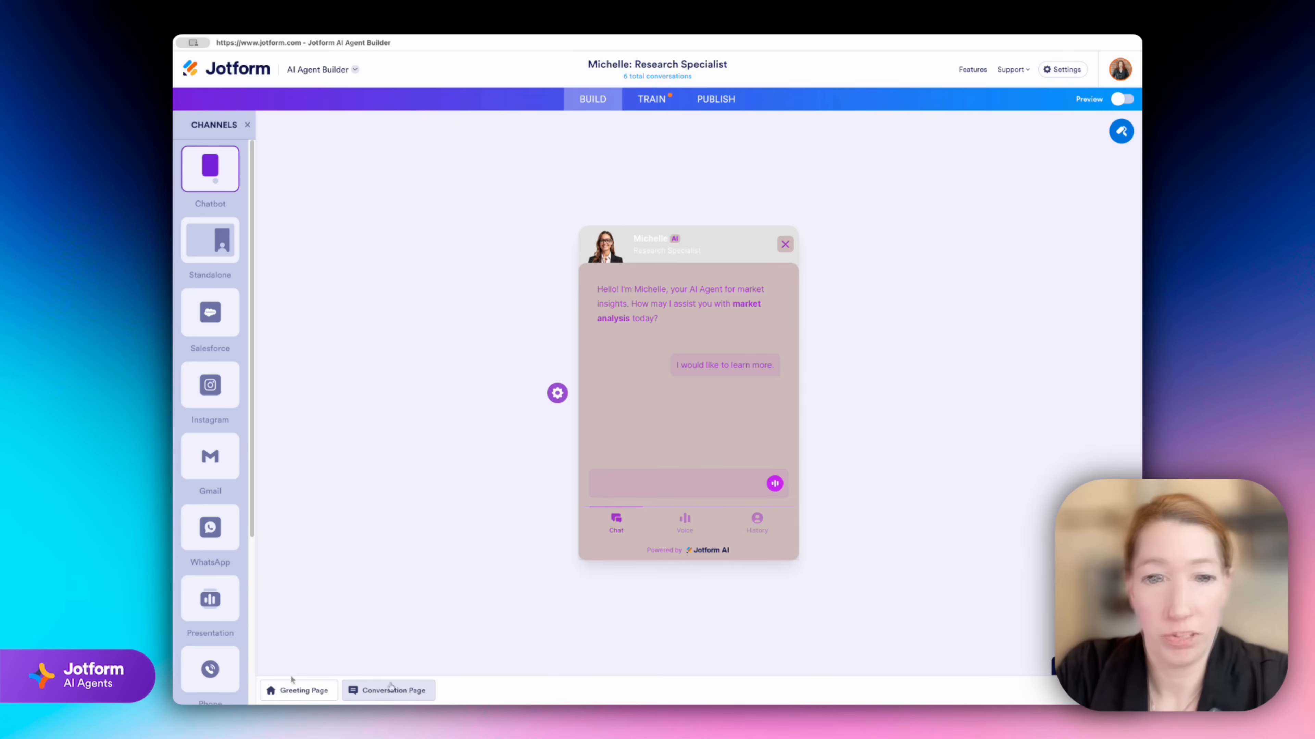
- Compare the chatbot's greeting and conversation pages, and review the layout options in the chatbot settings
click(300, 692)
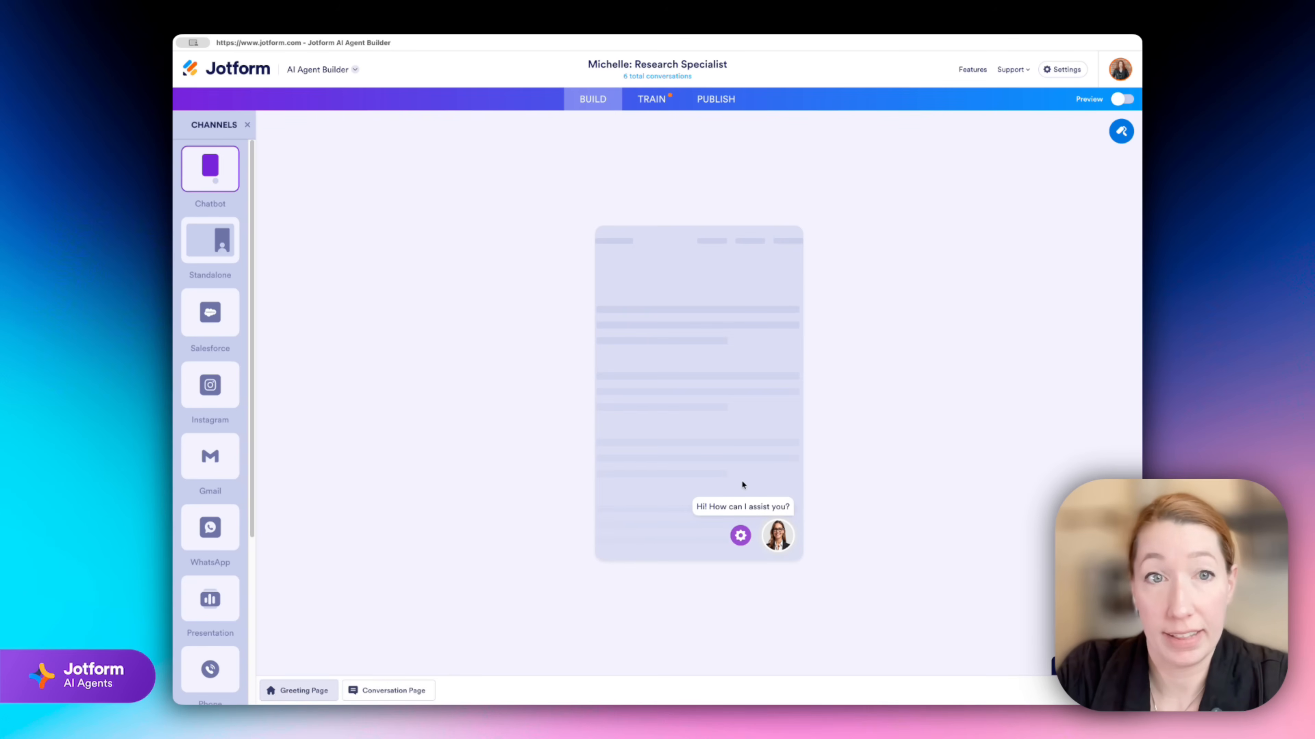
click(377, 690)
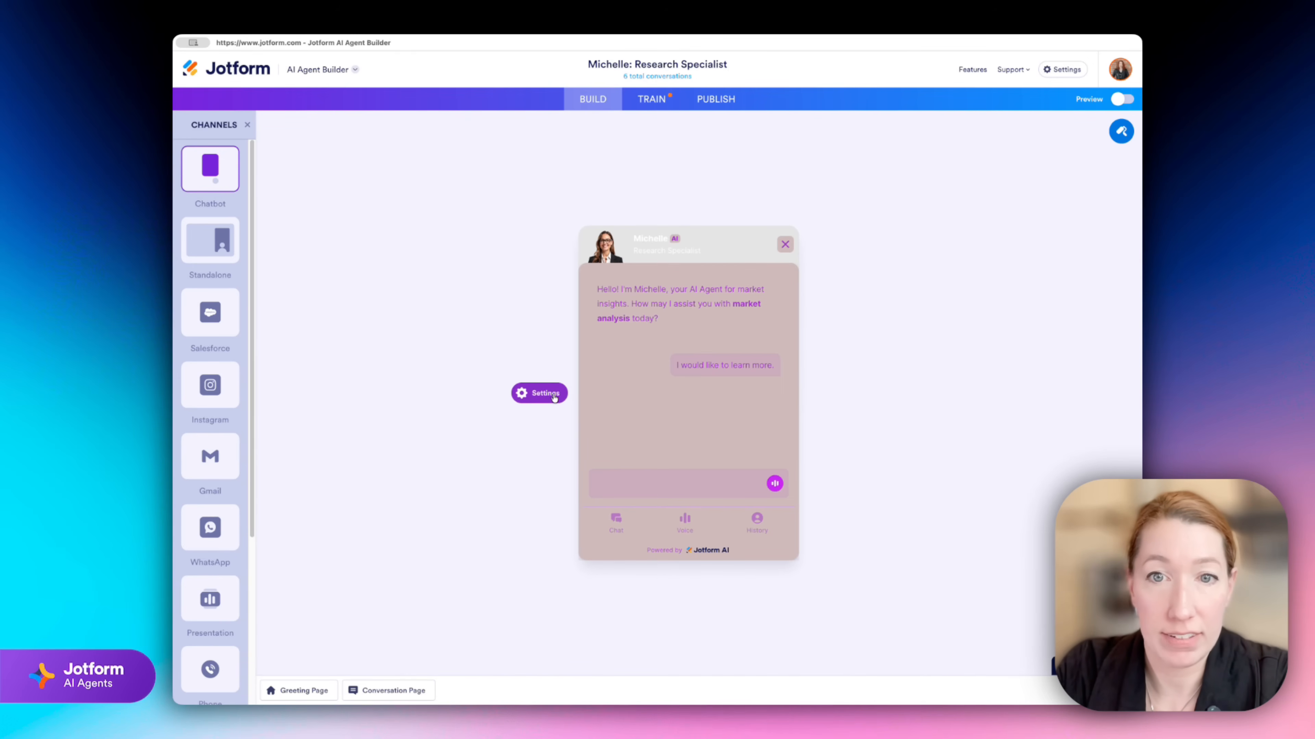
click(541, 393)
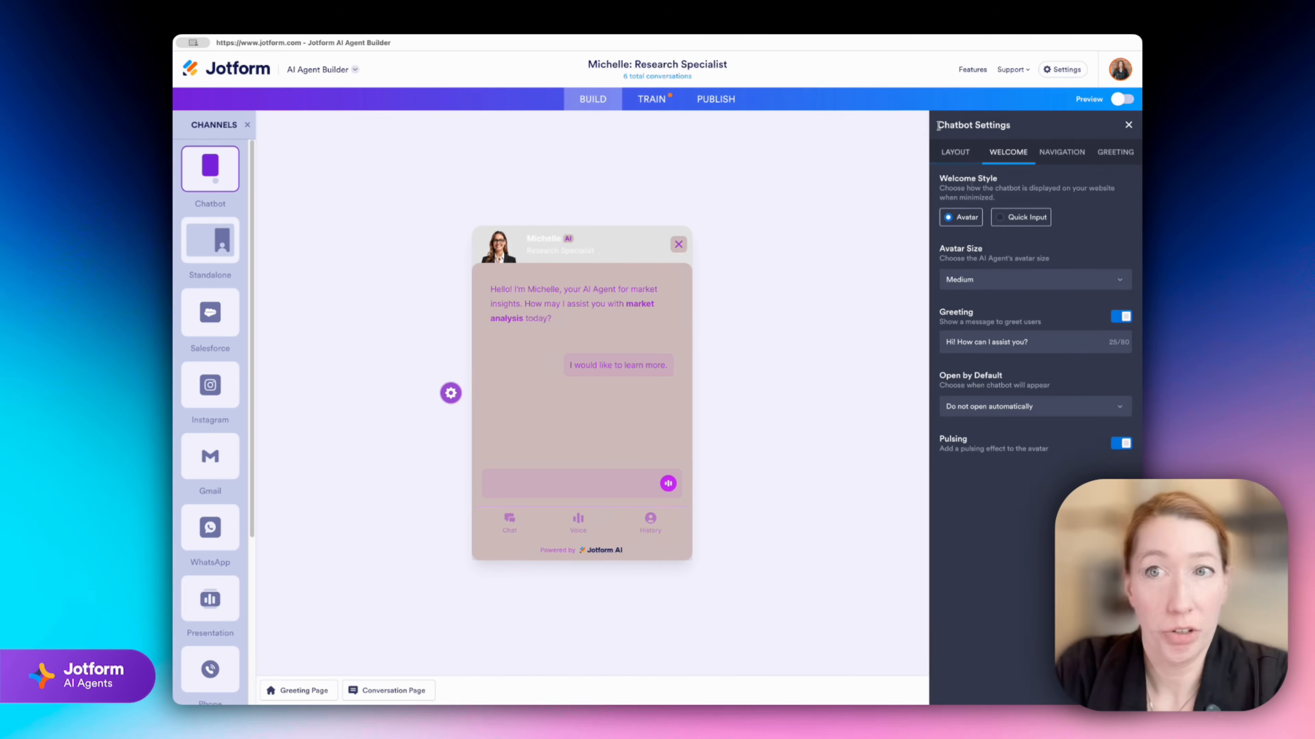
click(951, 153)
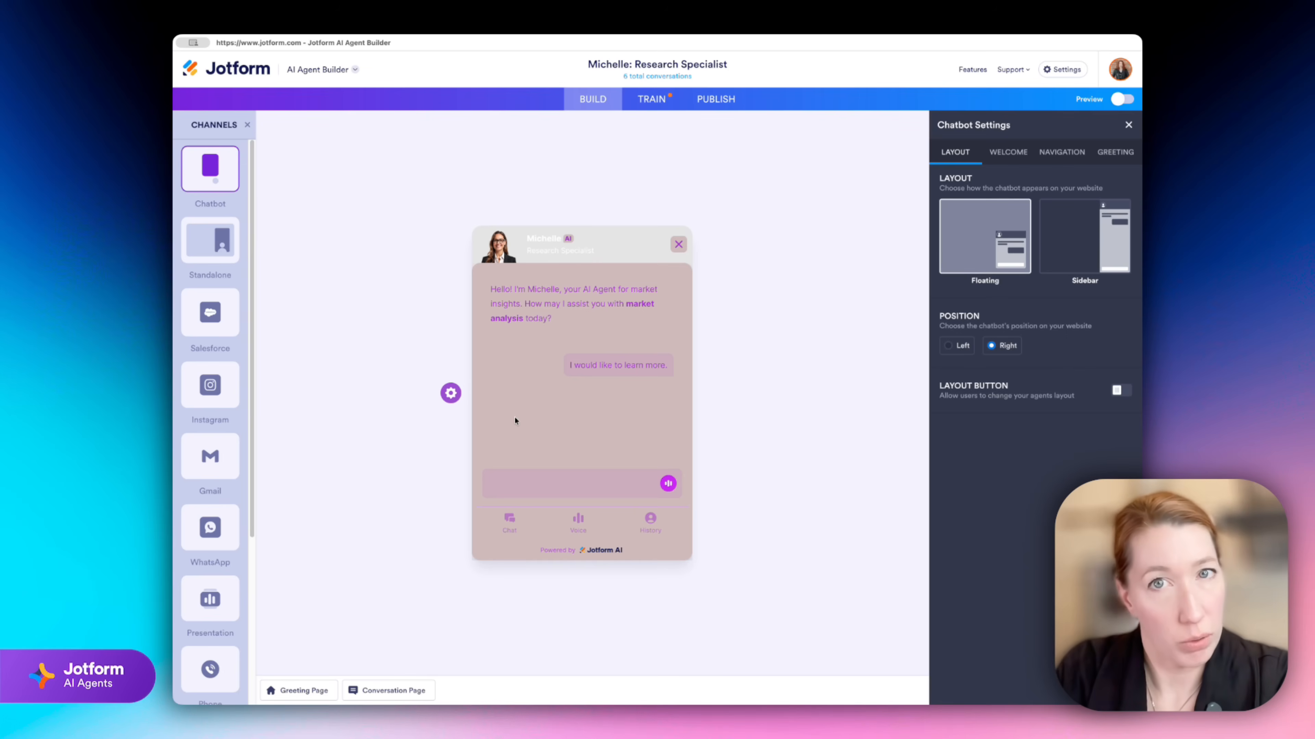
- Switch the chatbot's welcome style to Quick Input, checking its appearance without the greeting and leaving the greeting enabled
click(1007, 152)
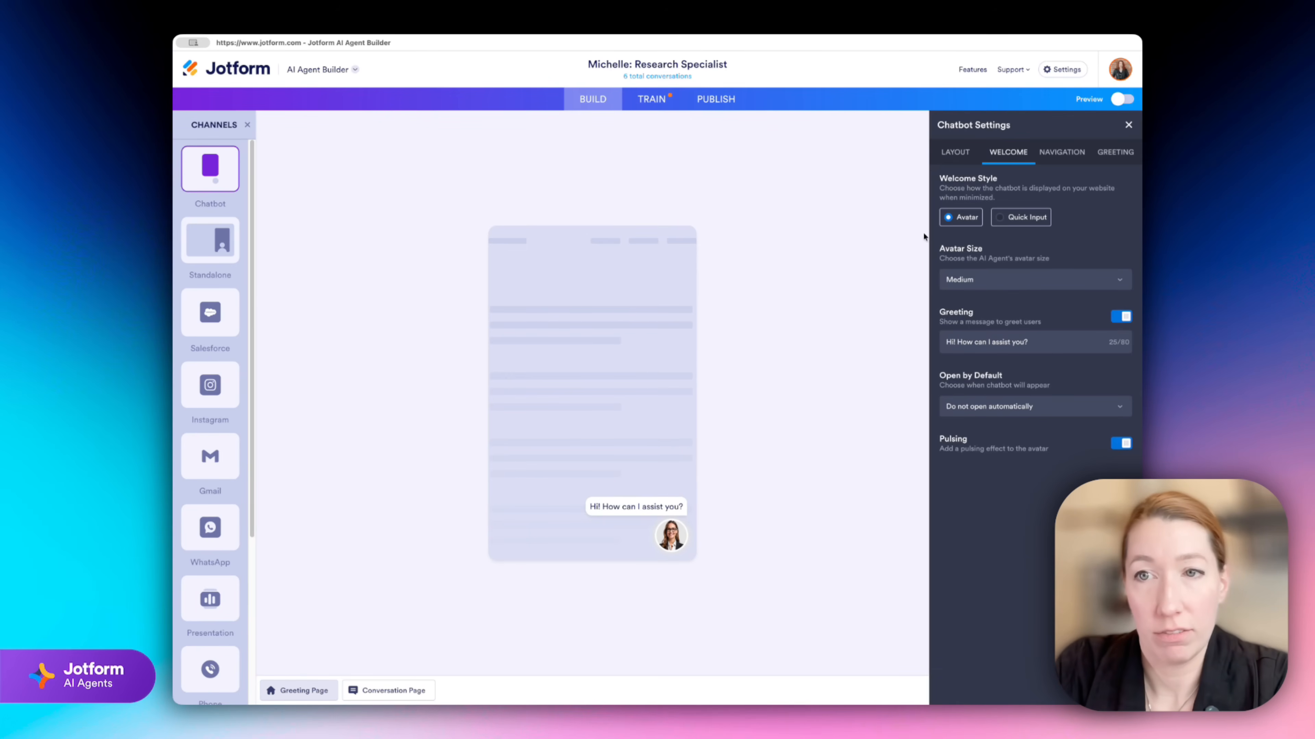
click(1044, 220)
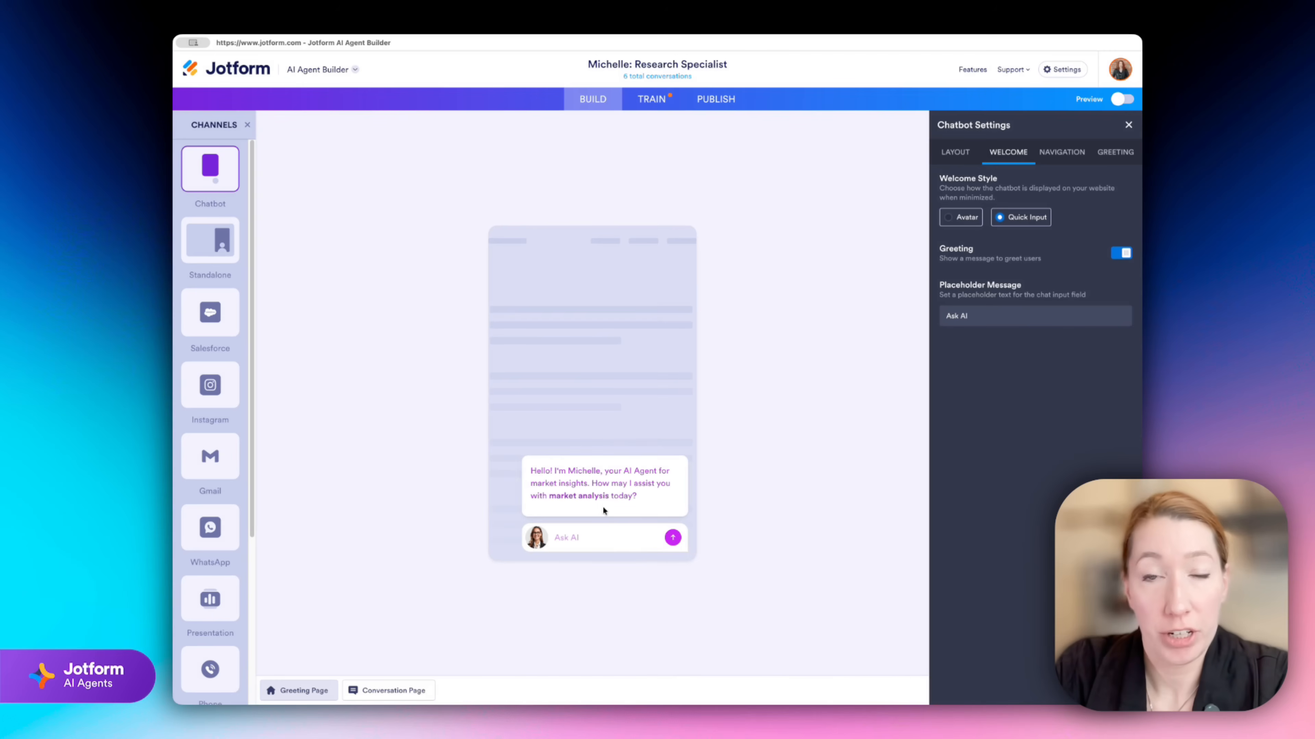
click(1121, 254)
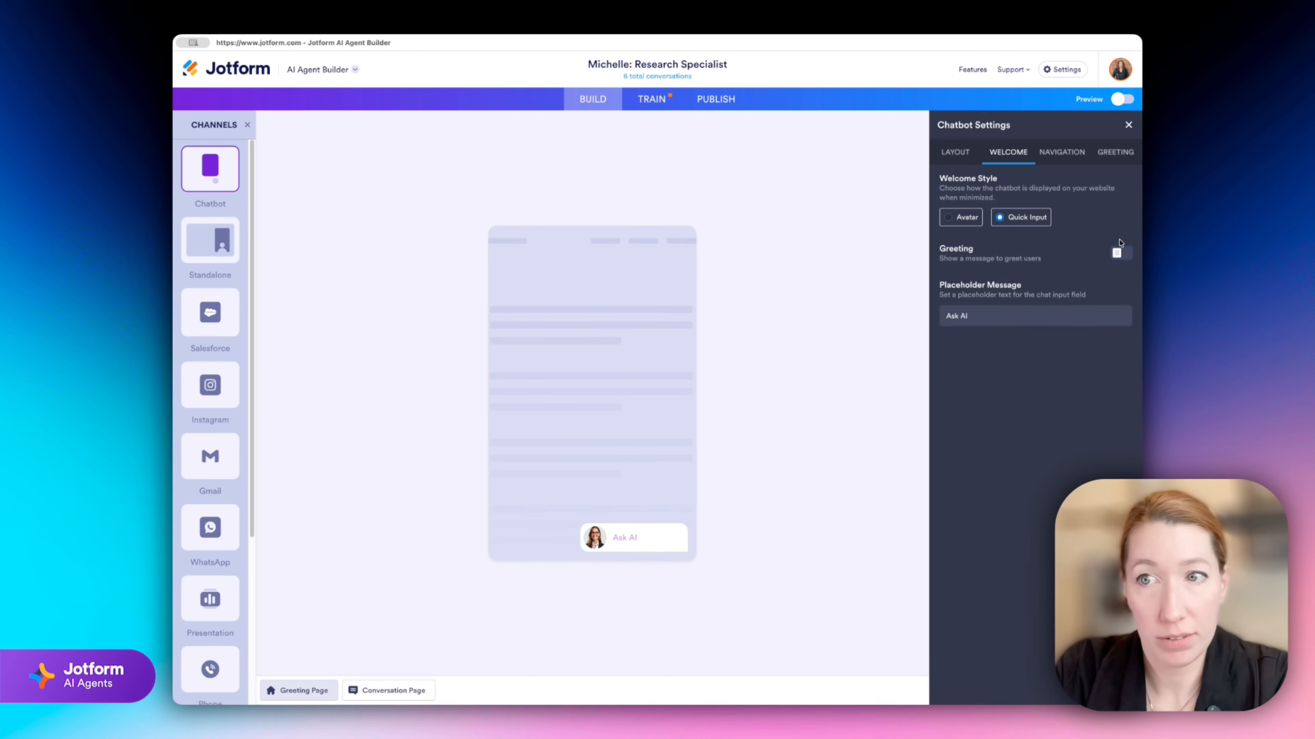
click(1120, 253)
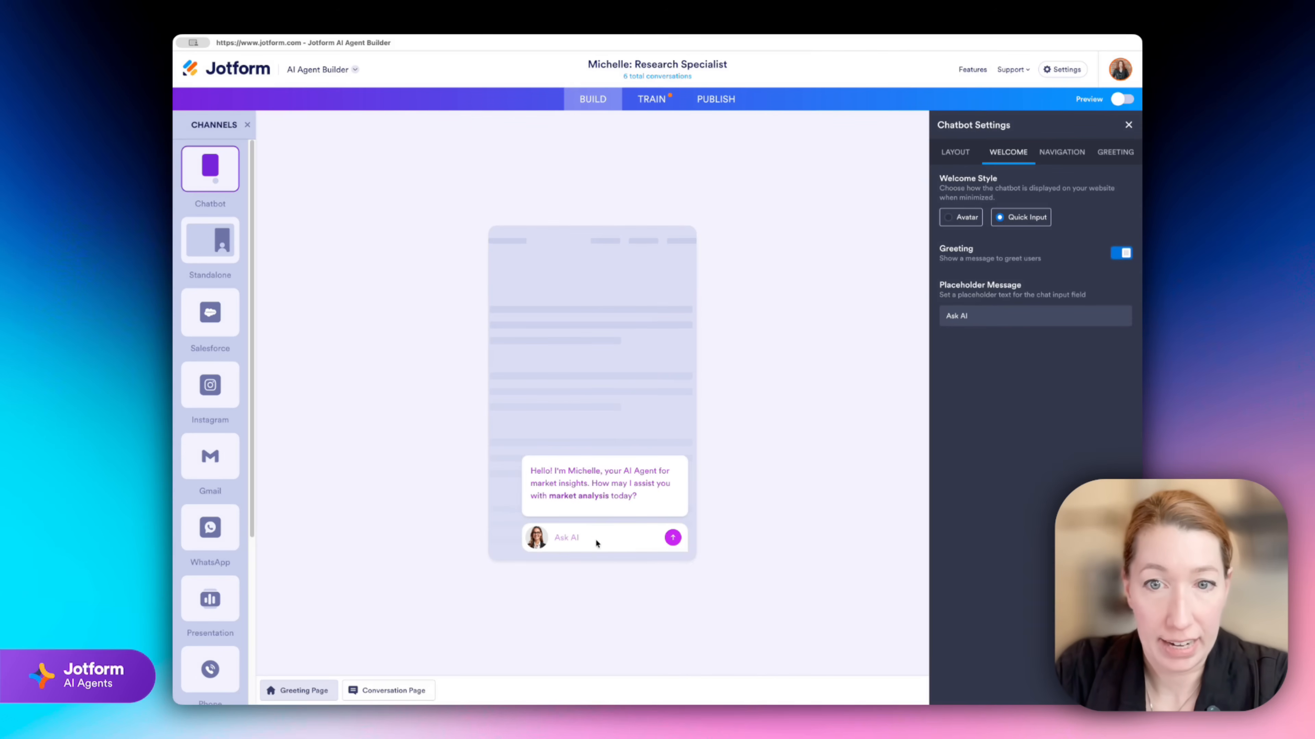
- Set the quick input's placeholder message to "Type your question.."
triple_click(1001, 318)
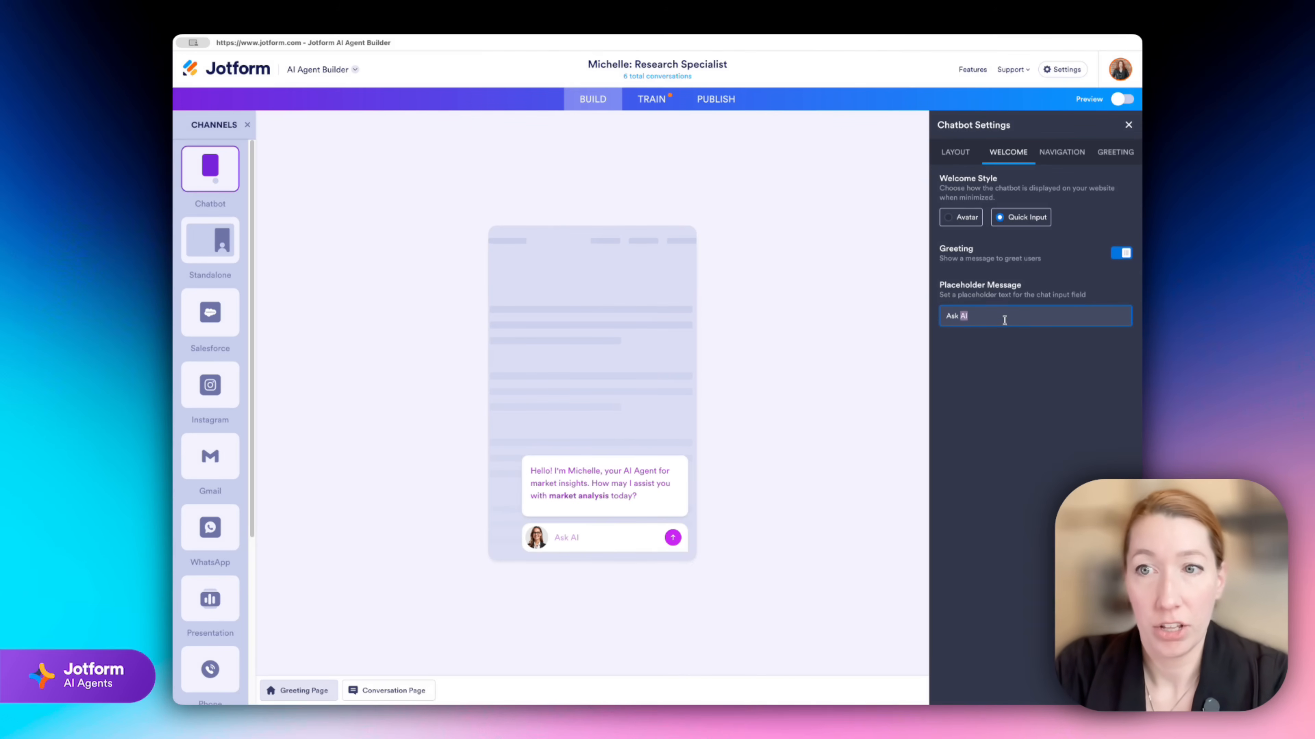
text(Type your qu)
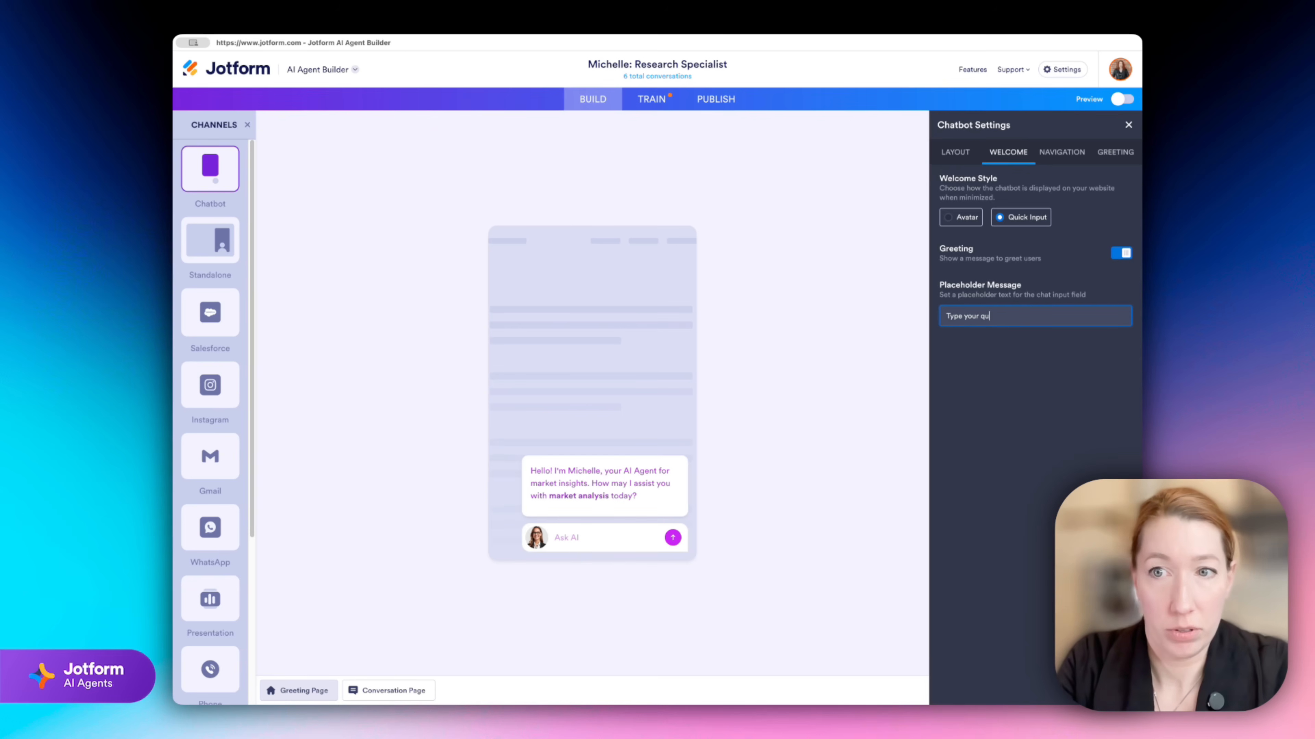
text(estion..)
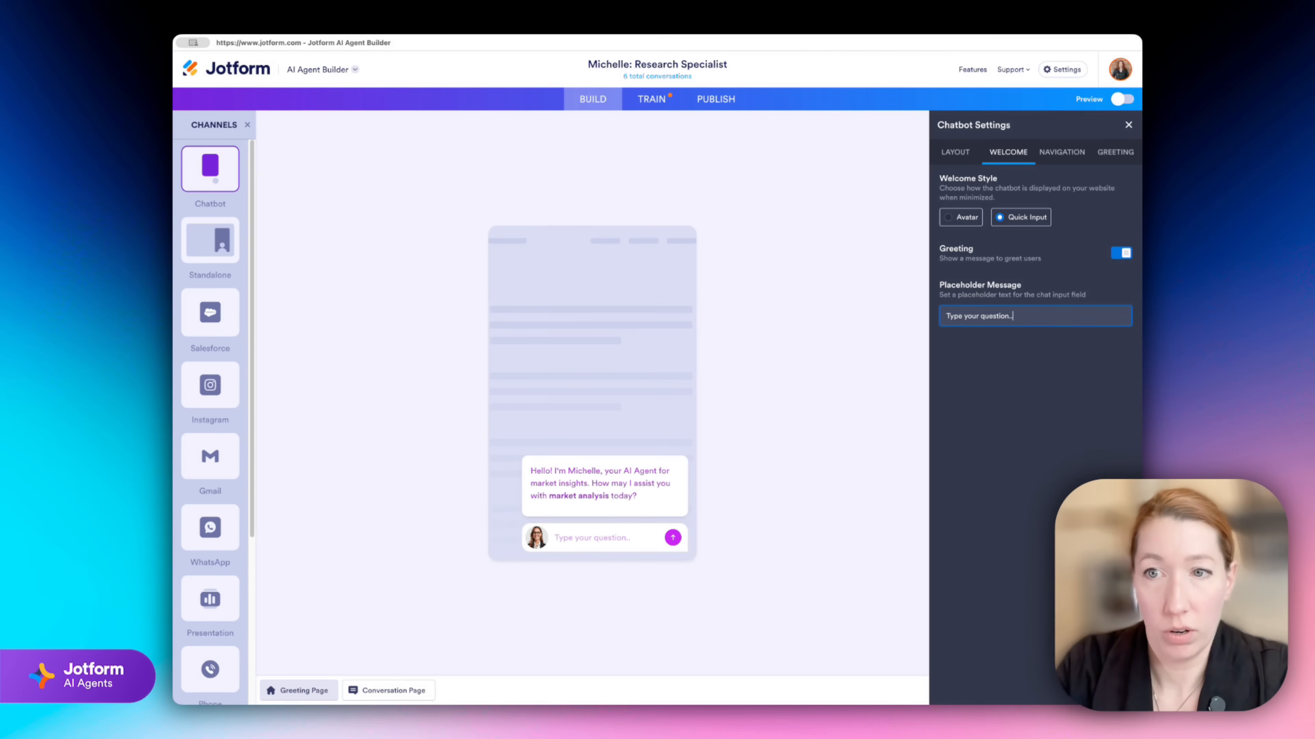
click(1063, 389)
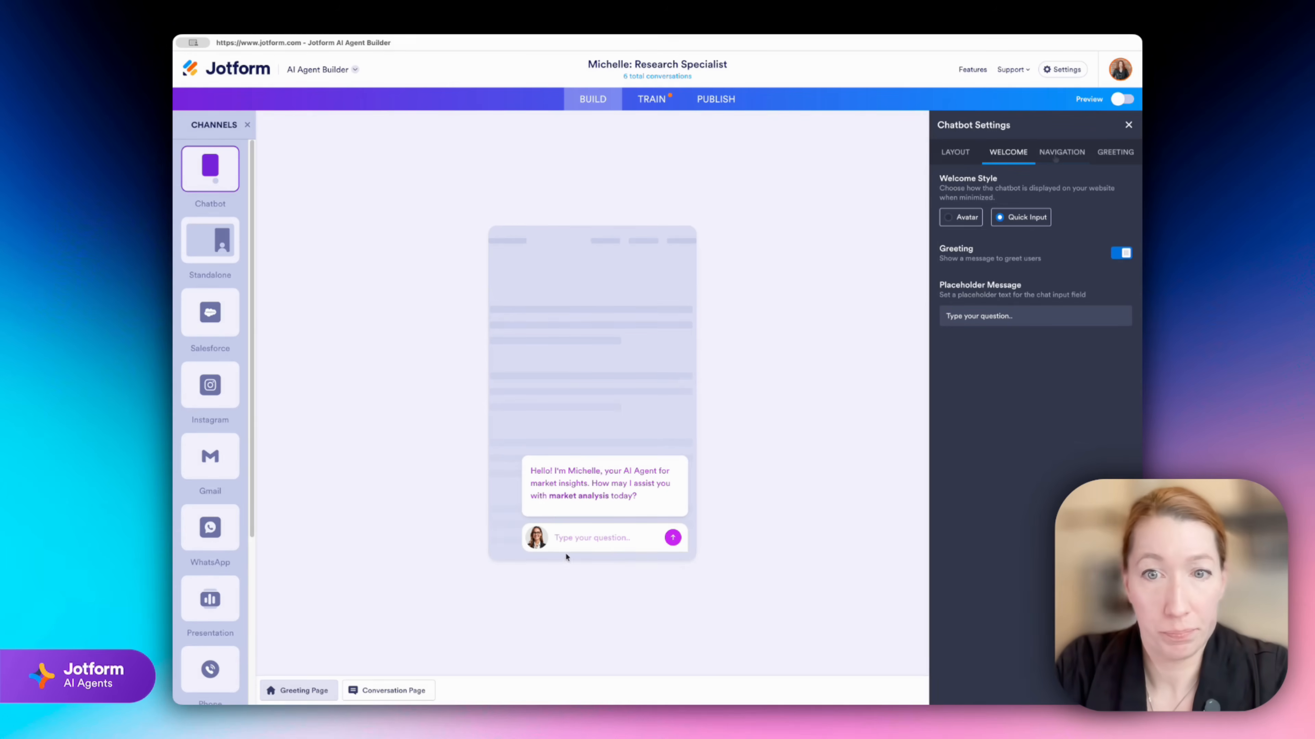
- Review the chatbot's navigation options and check what turning the AI-generated greeting message and the greeting buttons off and on does
click(1057, 155)
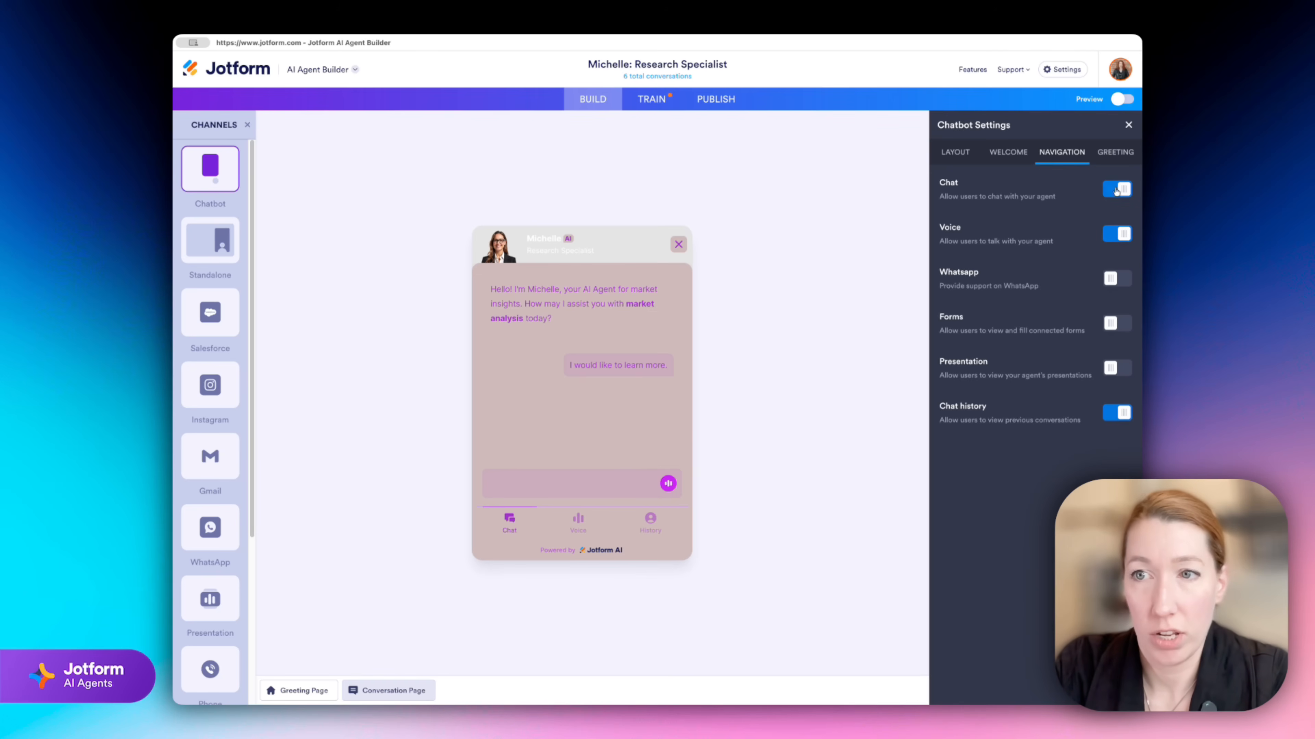
click(1122, 153)
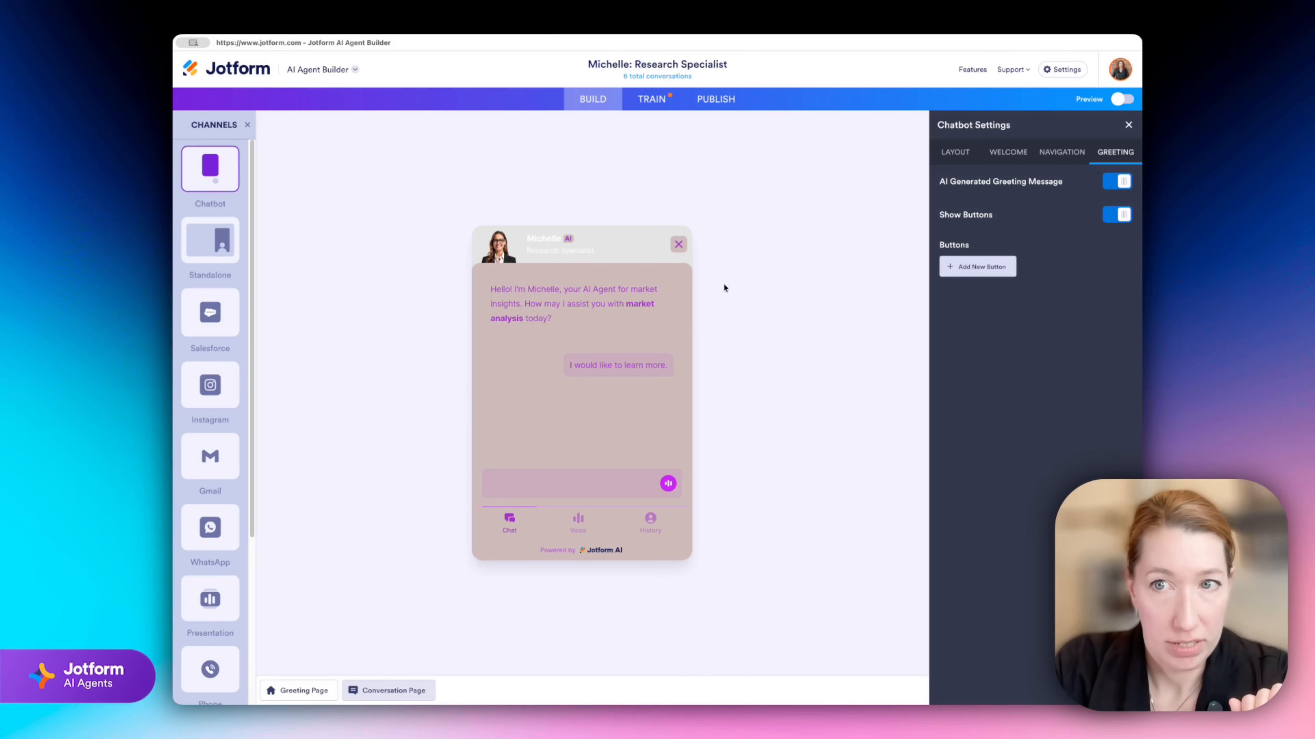
click(1117, 181)
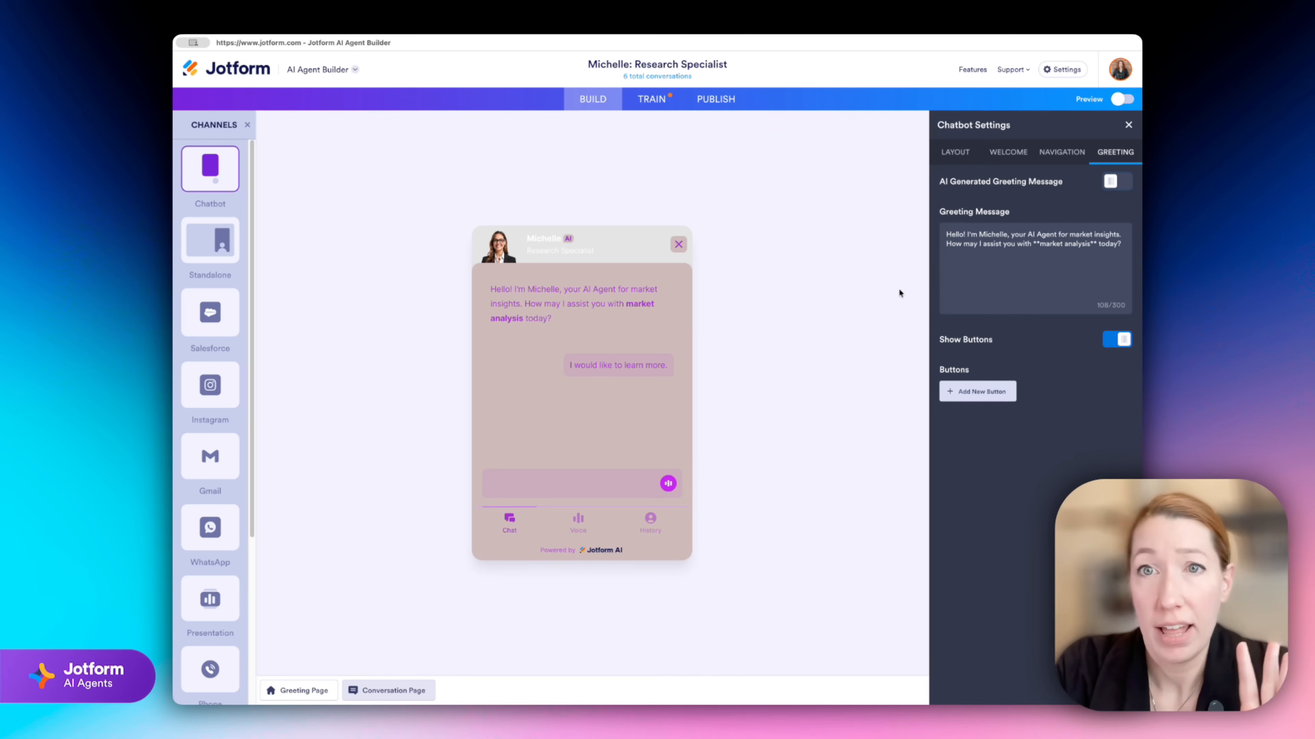
click(1116, 181)
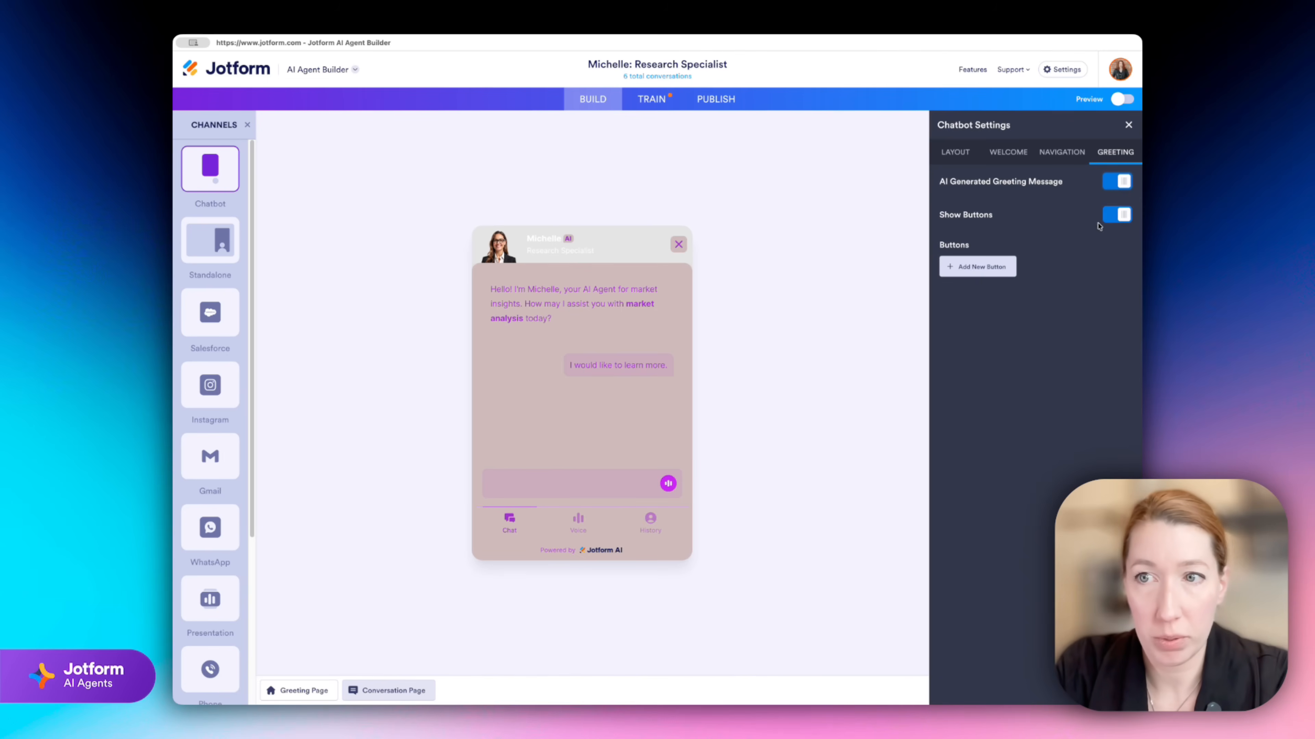
click(1116, 215)
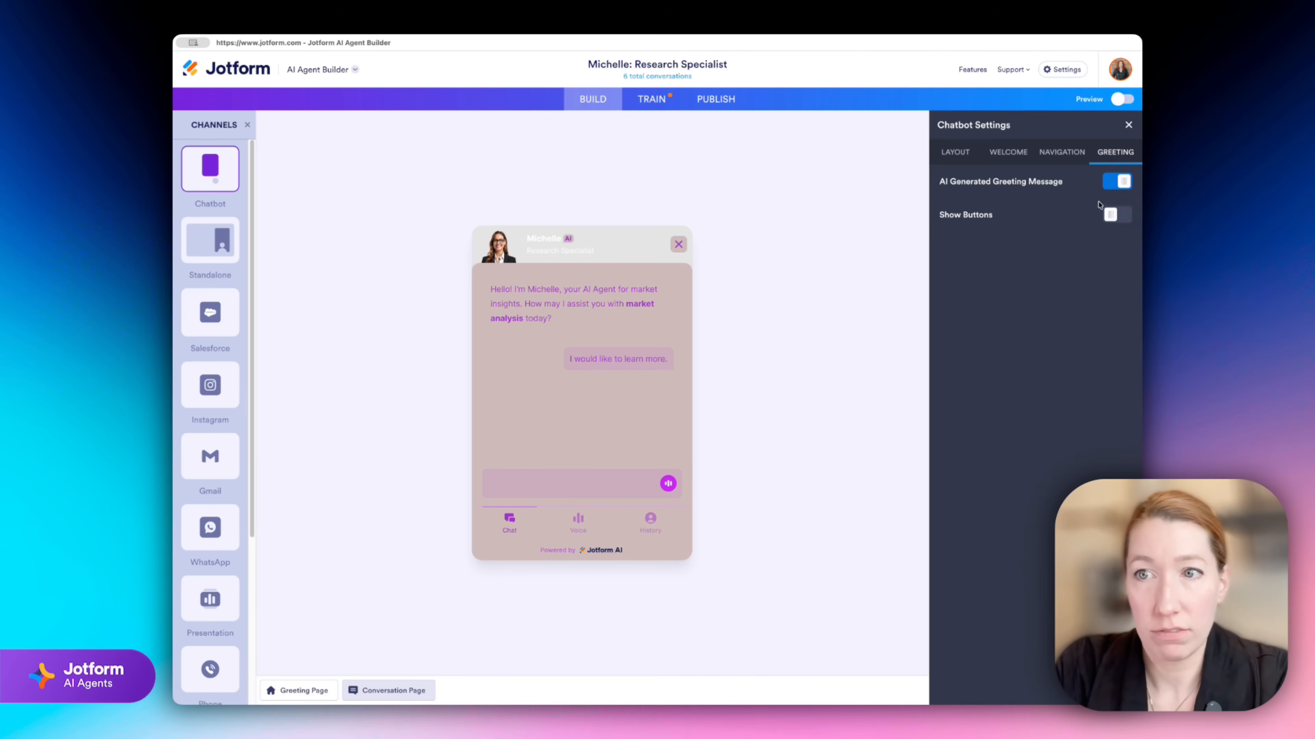
click(1114, 214)
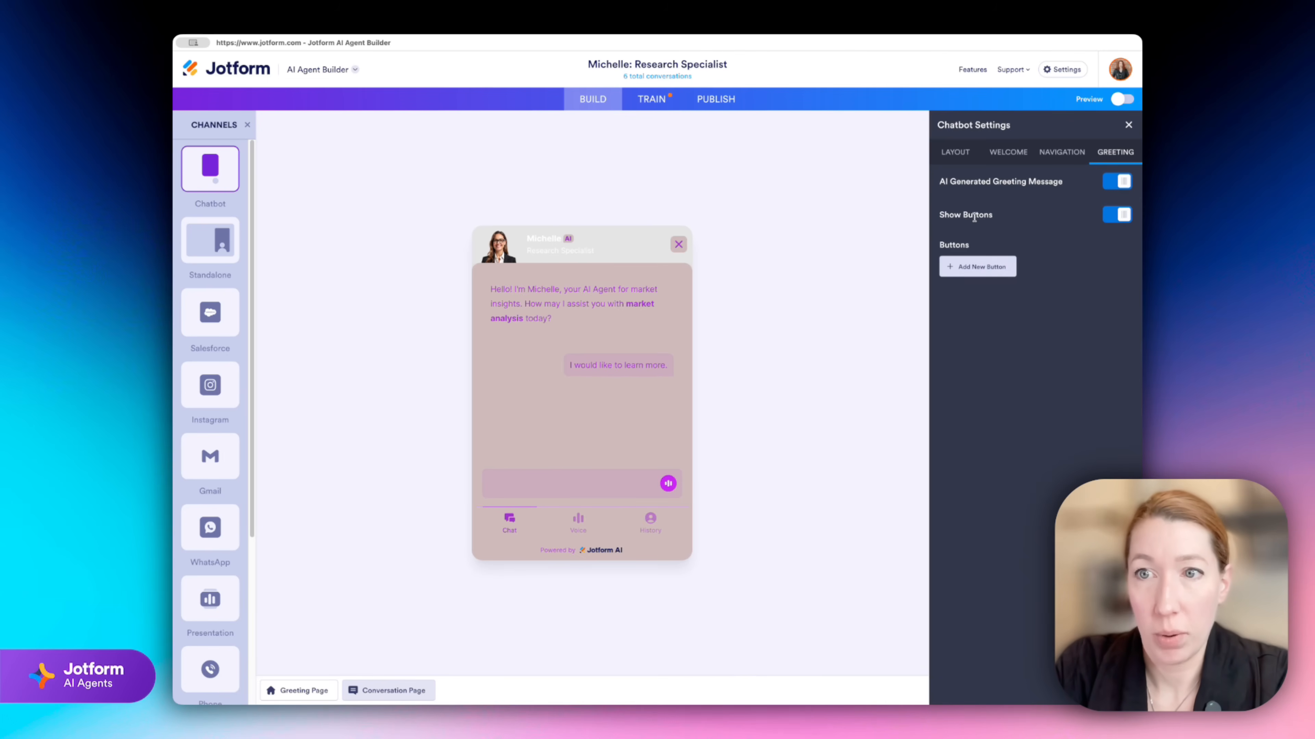
- Add three greeting buttons: "I want to speak to customer service.", "When is your next availability?" and "What are the key takeaways I need to know?"
click(986, 265)
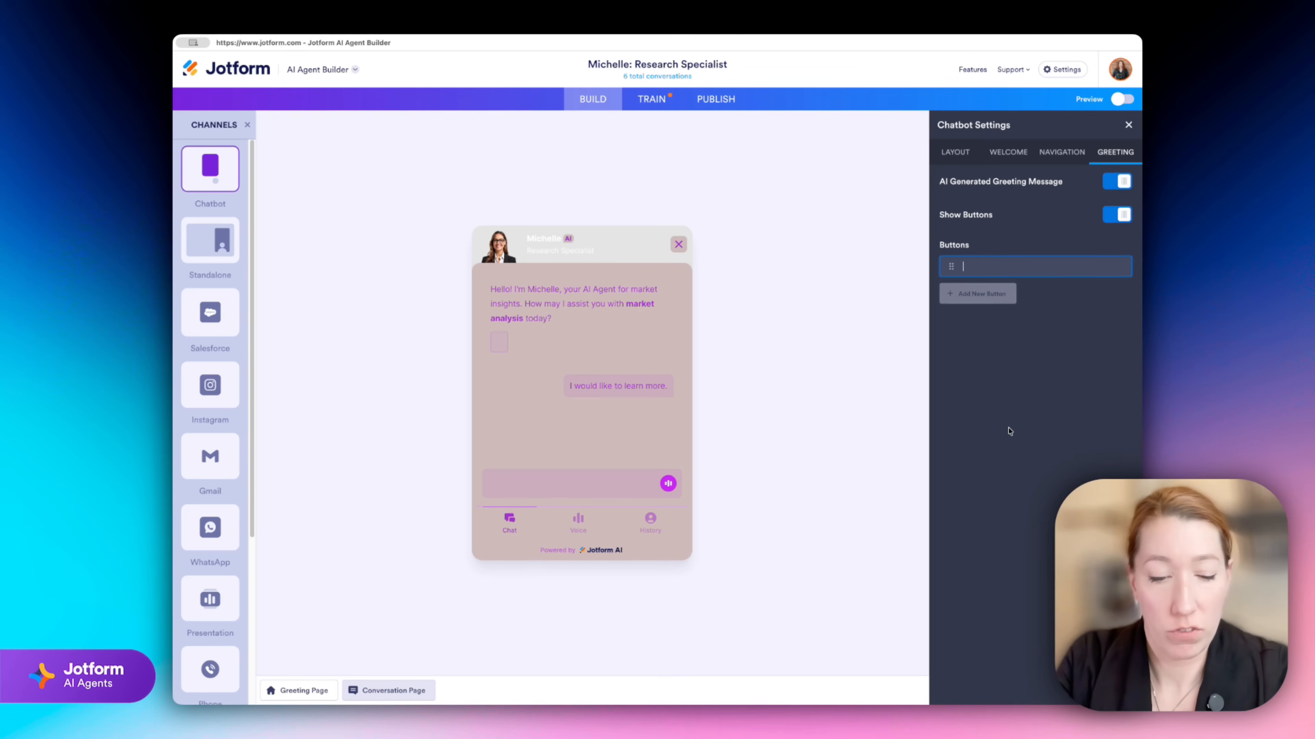
text(I want to speak to )
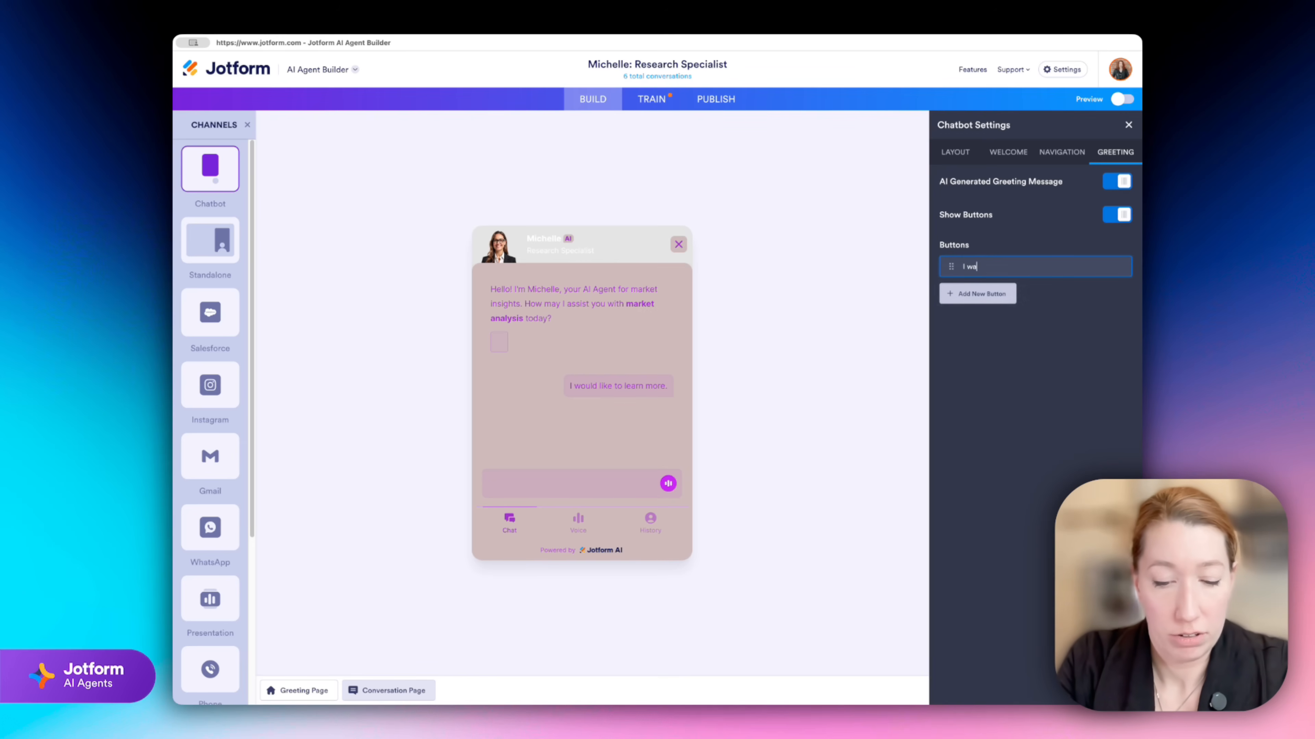
text(customer service.)
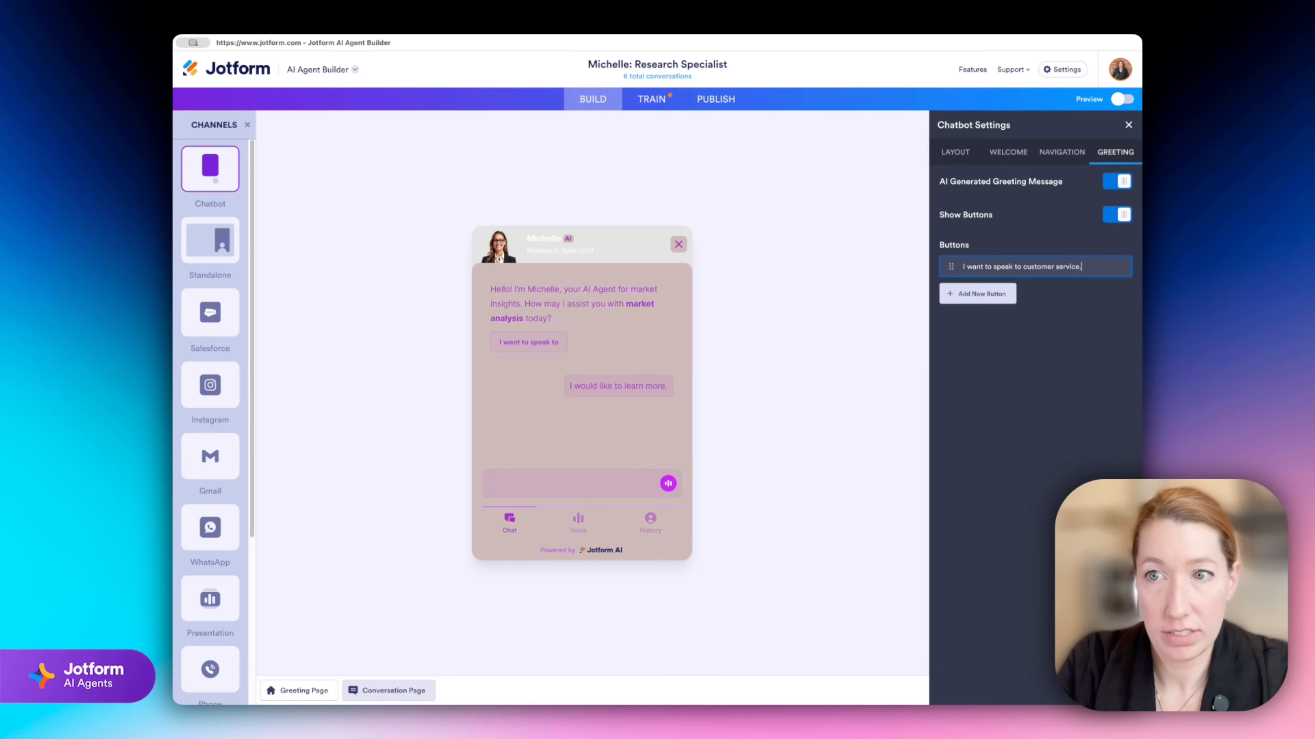
click(1012, 319)
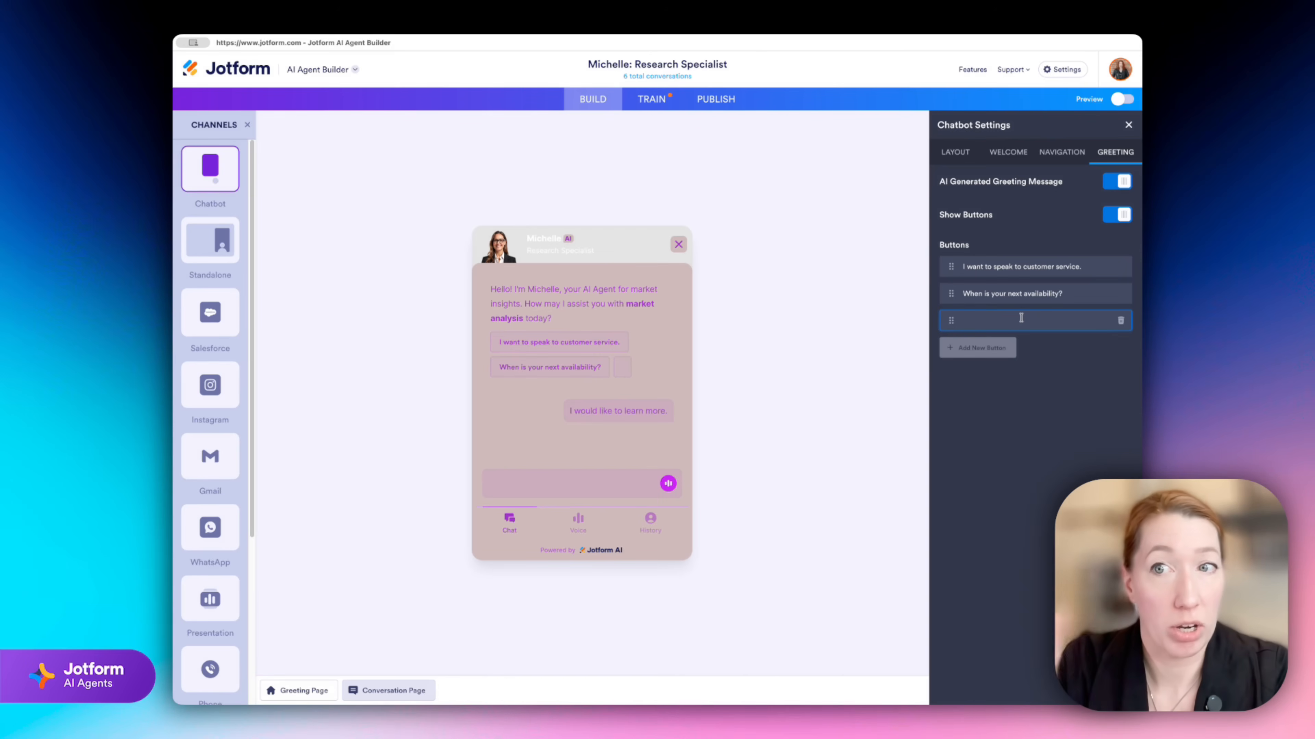
text(What are the key )
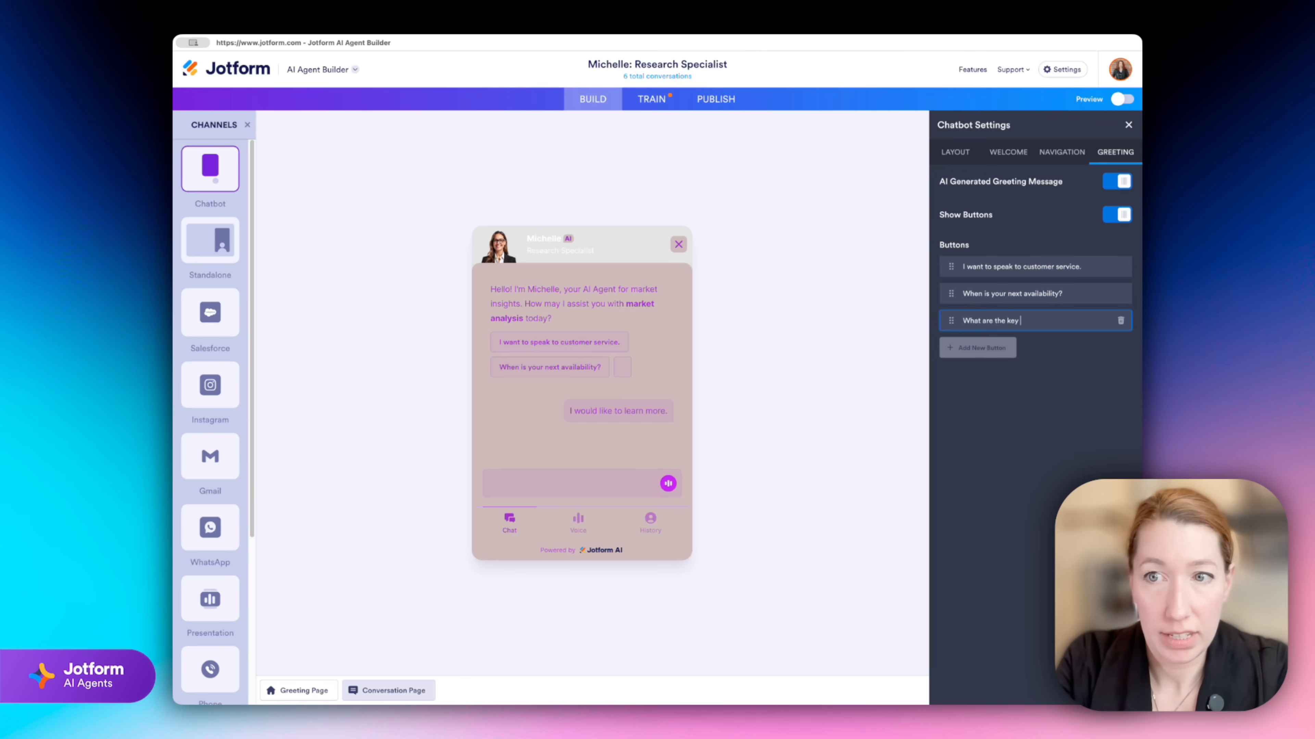
text(takeaways I need to know?)
key(Return)
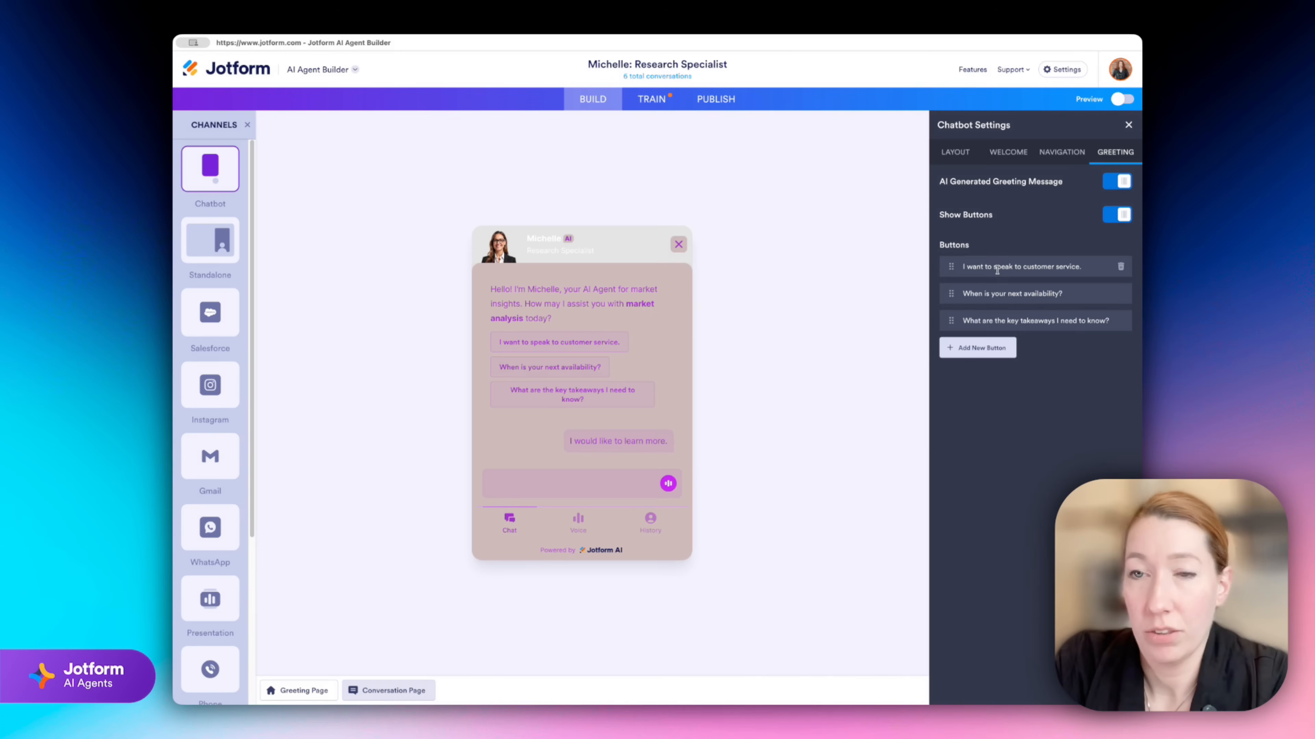
click(1128, 126)
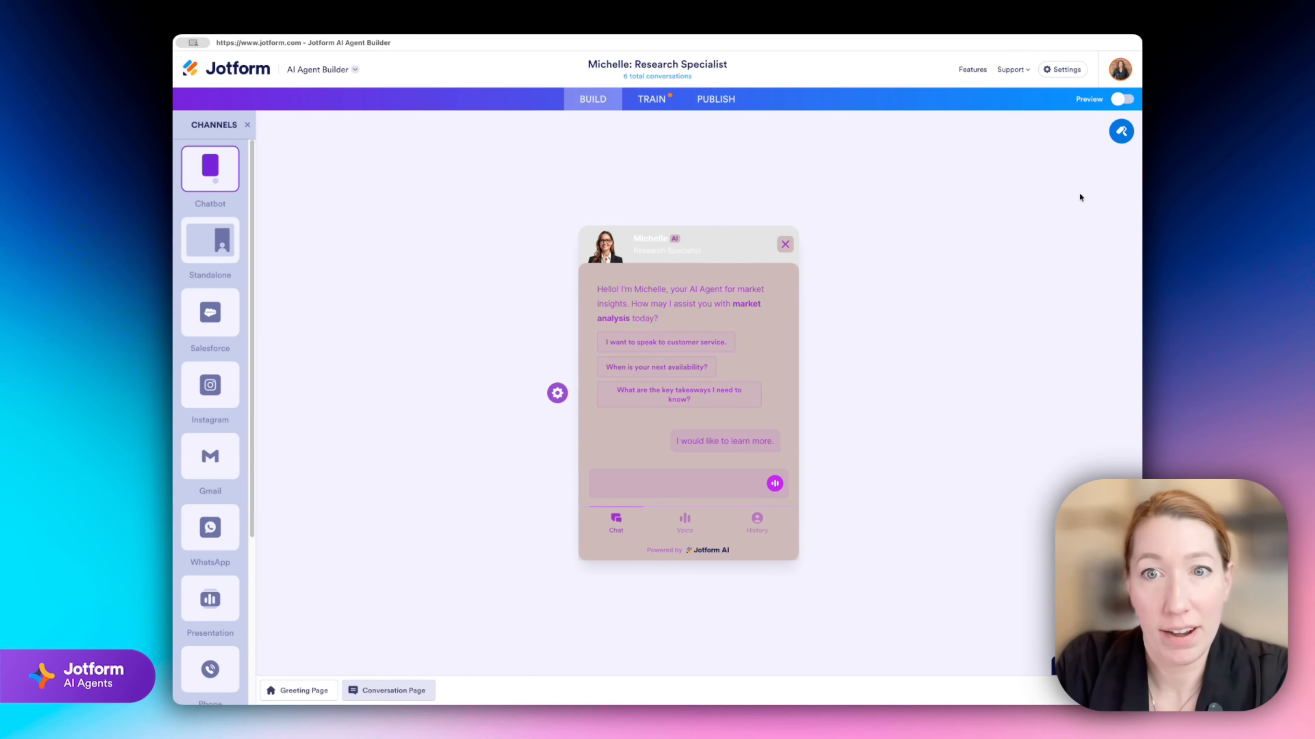
- Review the avatar generation and upload options, and choose the gallery avatar in a black suit and white shirt for the agent
click(1123, 132)
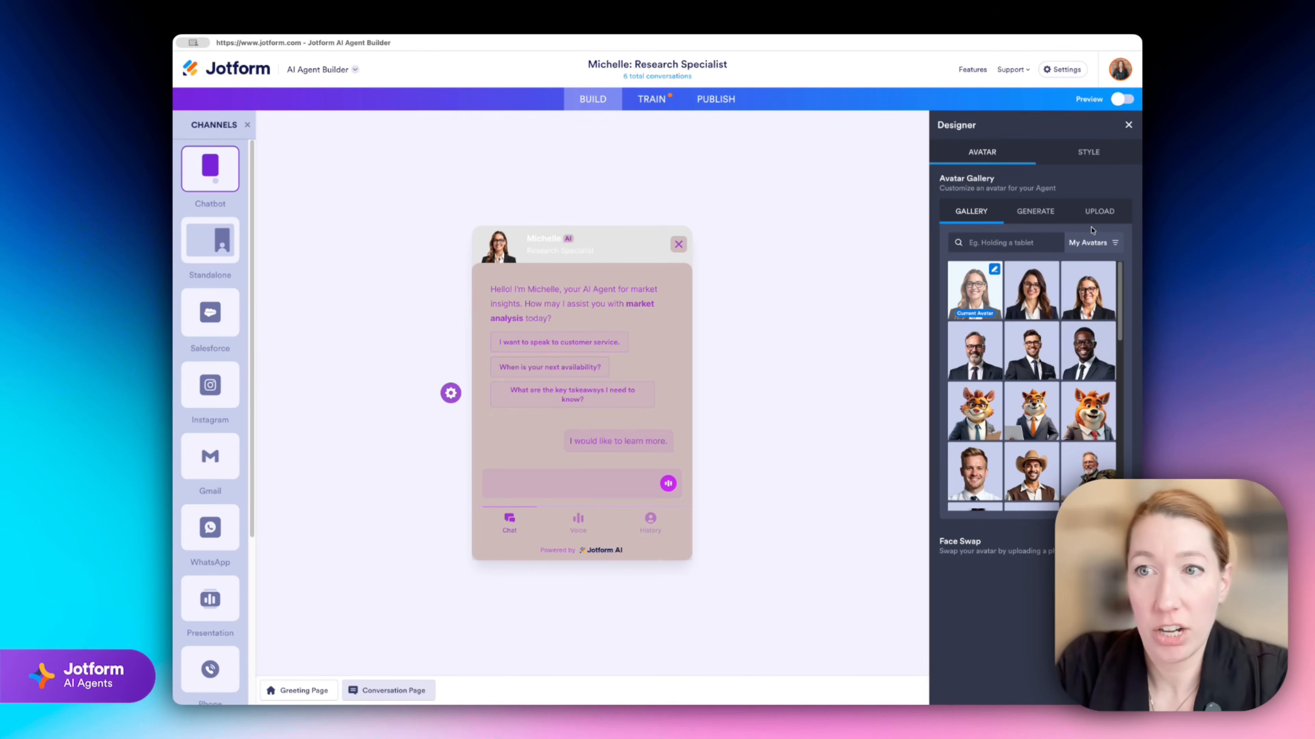
click(1035, 211)
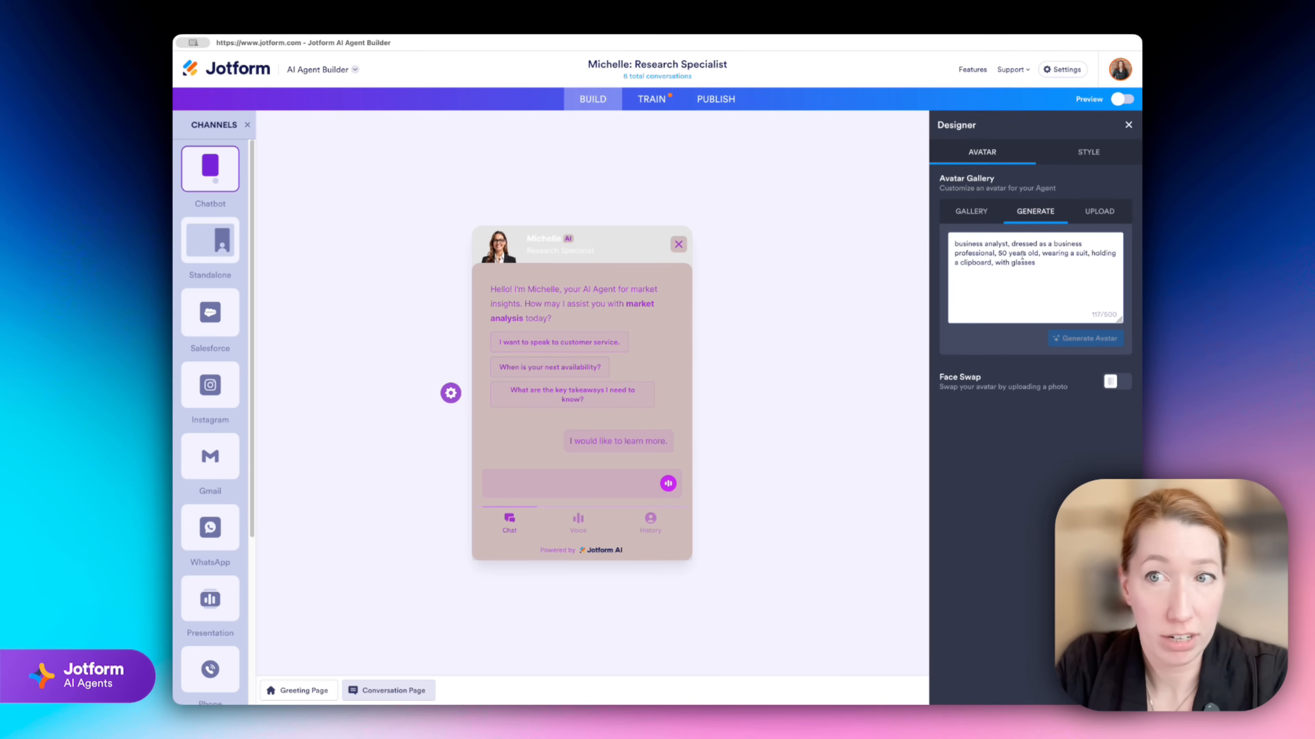
click(1099, 211)
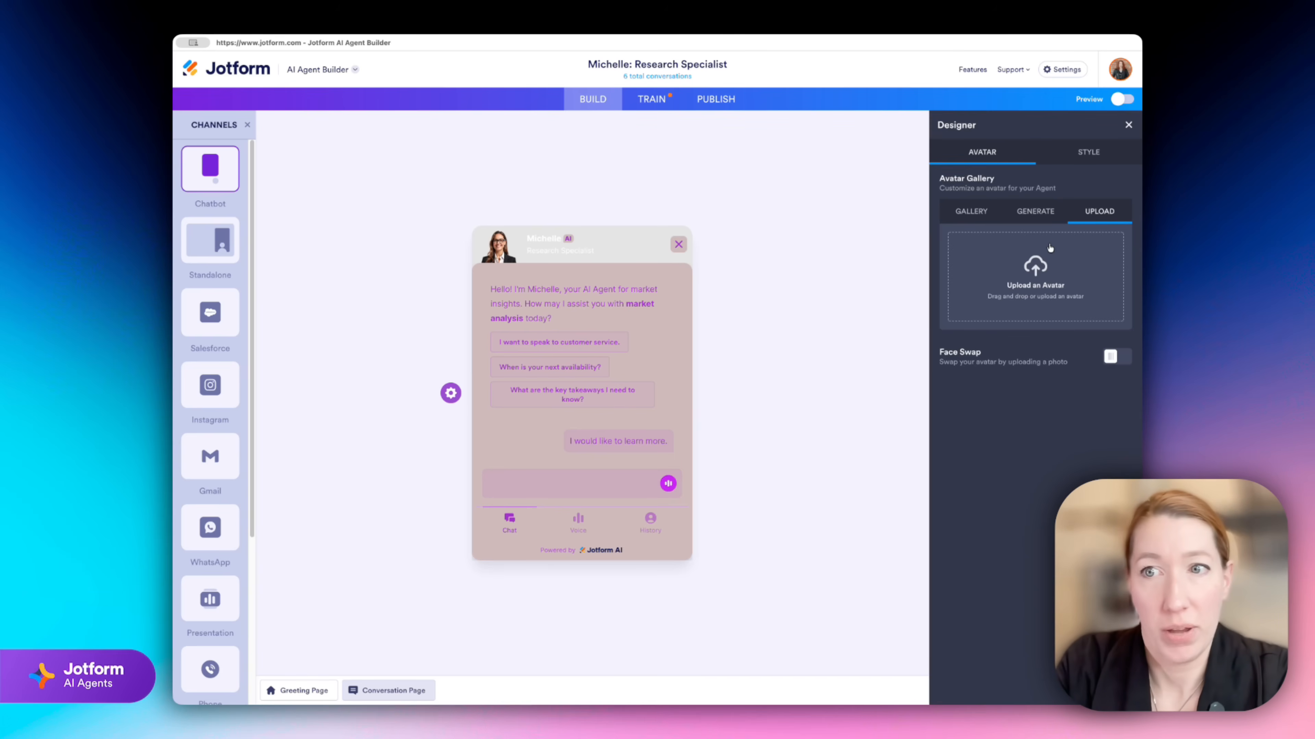
click(970, 211)
scroll(1033, 388, down, 7)
scroll(1022, 471, down, 1)
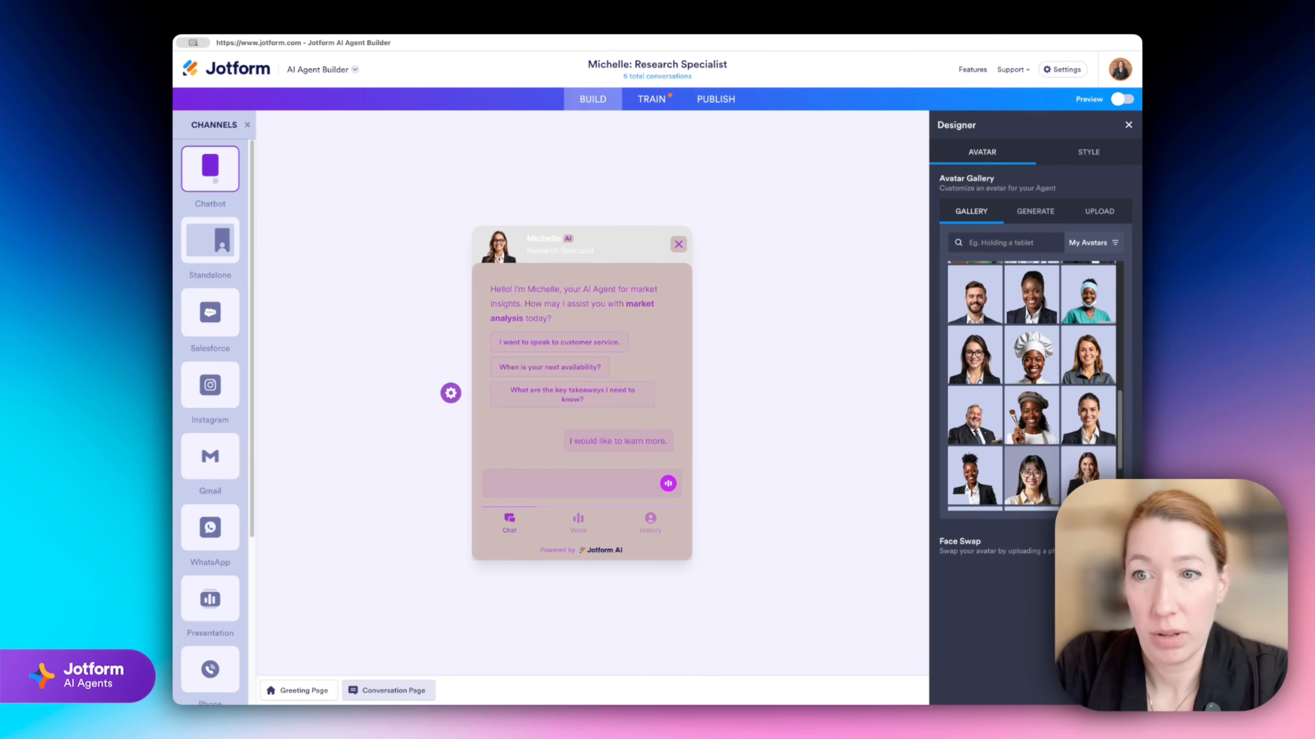
click(974, 466)
- Try the dark brown and pink color scheme on the agent, and apply the blue and white scheme instead
click(1094, 155)
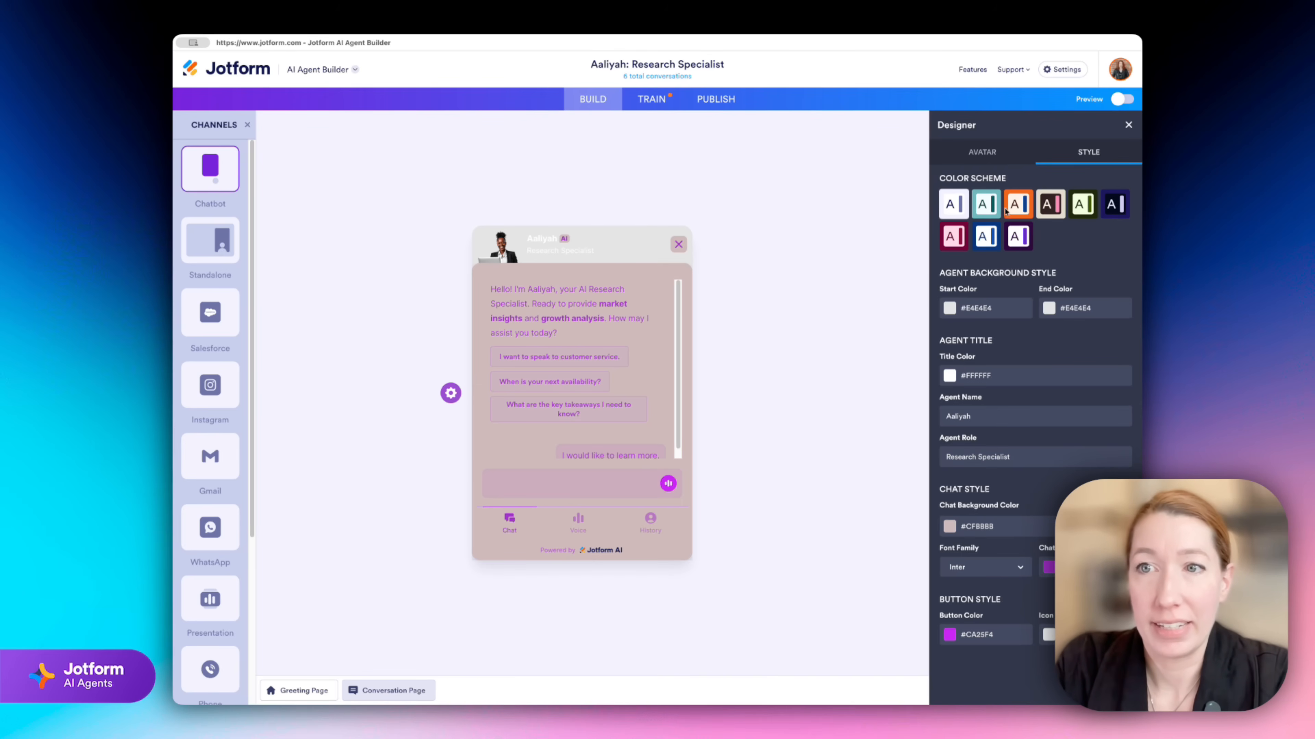
click(1050, 206)
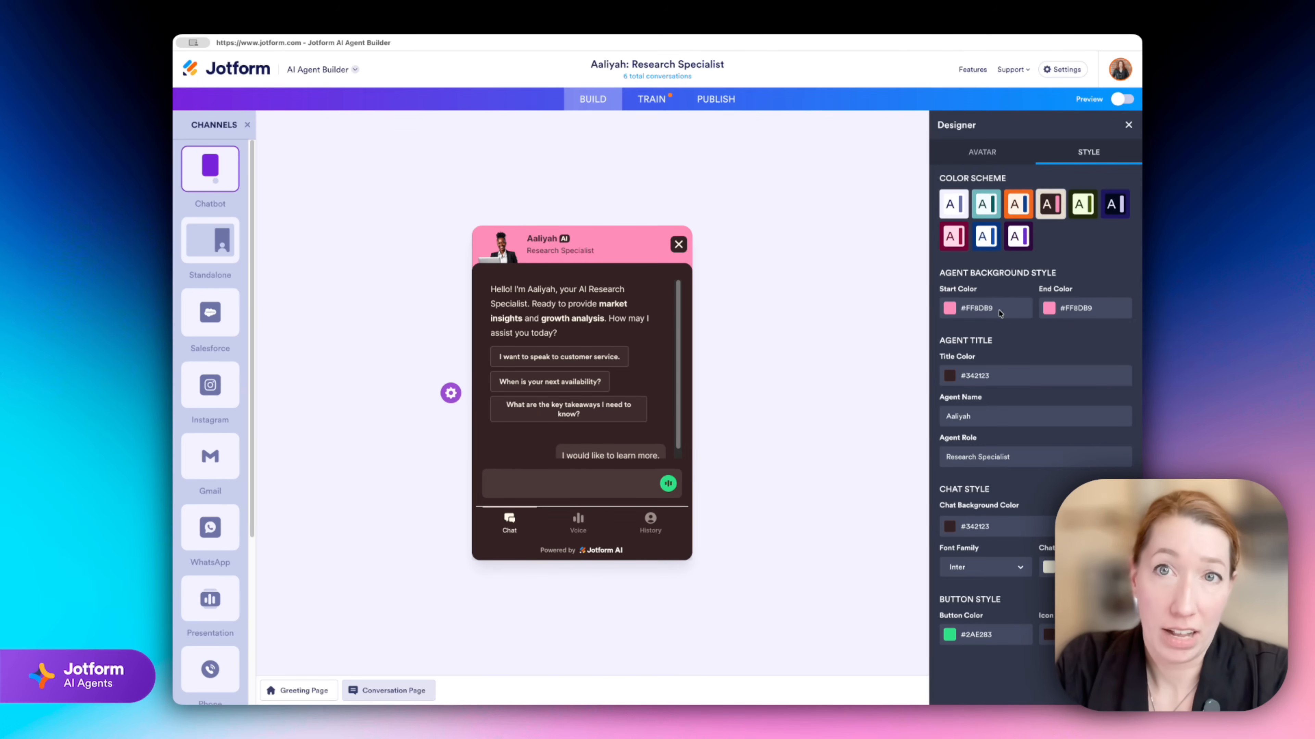
click(987, 240)
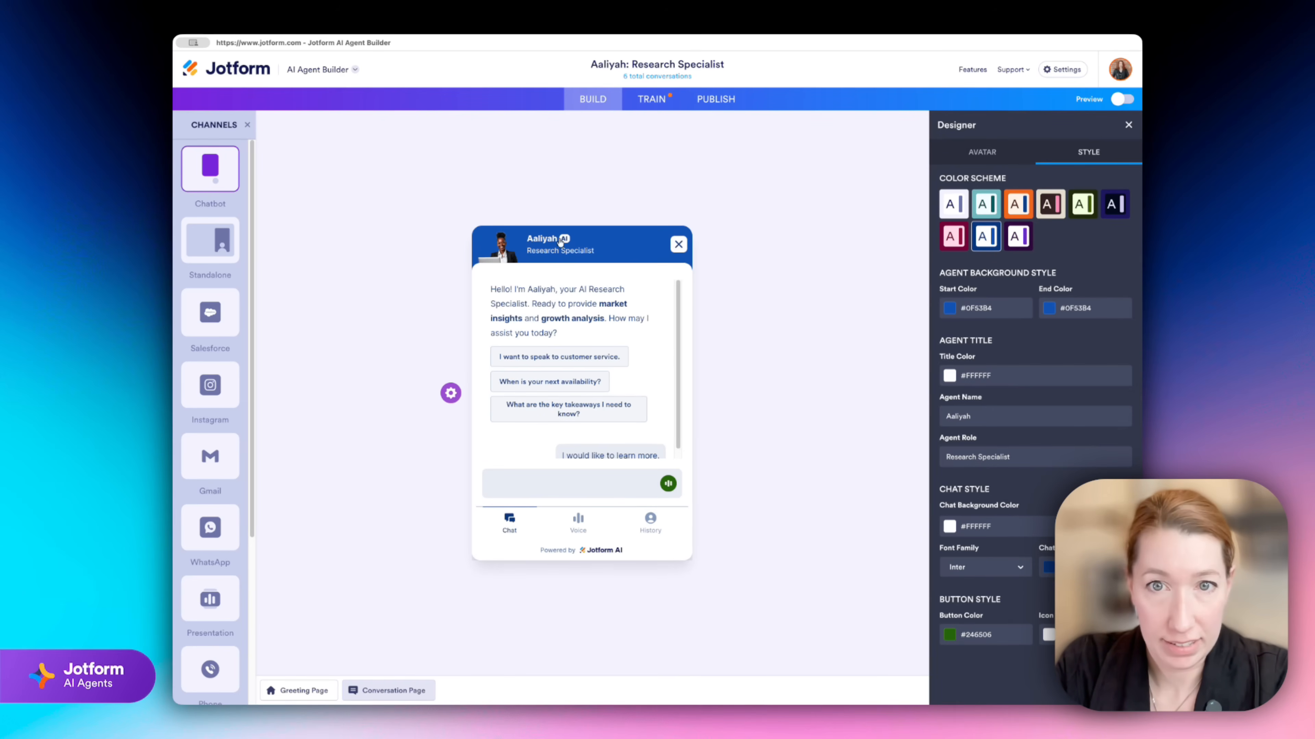
- Give the agent background a gradient with start color #54BECC and end color #4A90E2
click(969, 309)
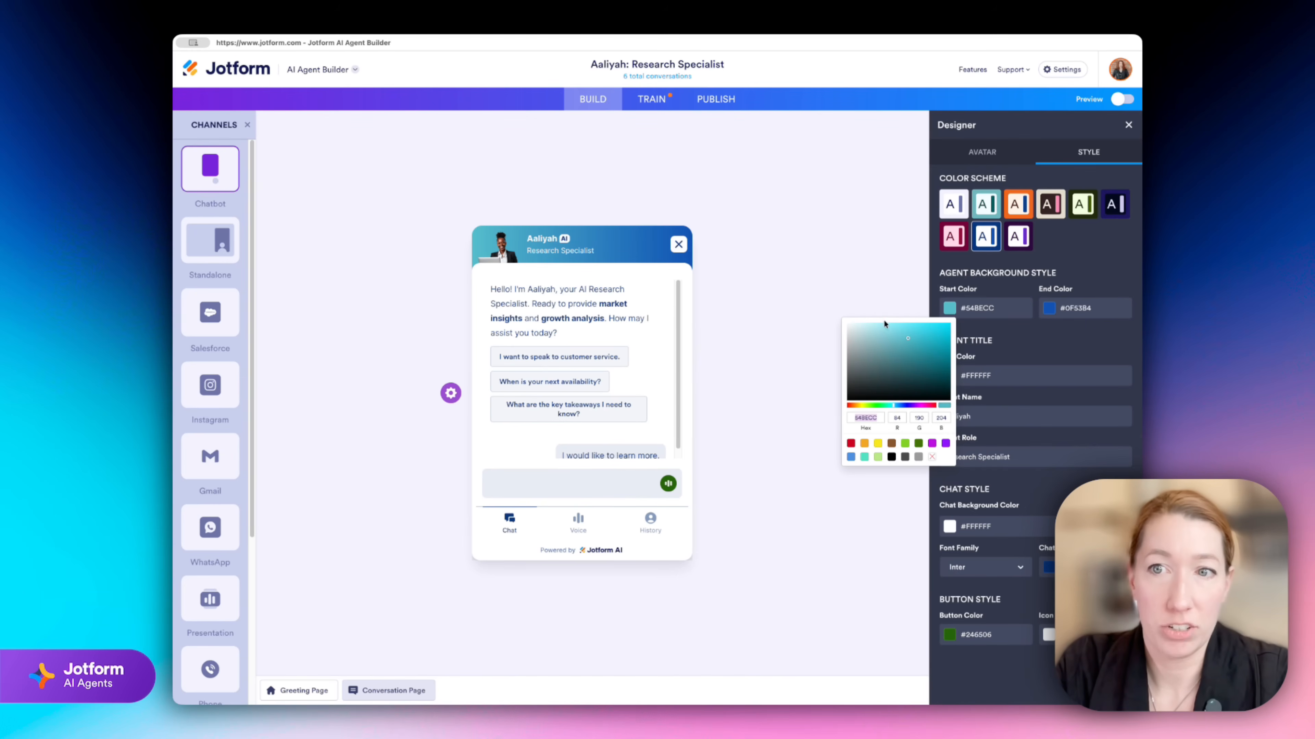
click(1087, 261)
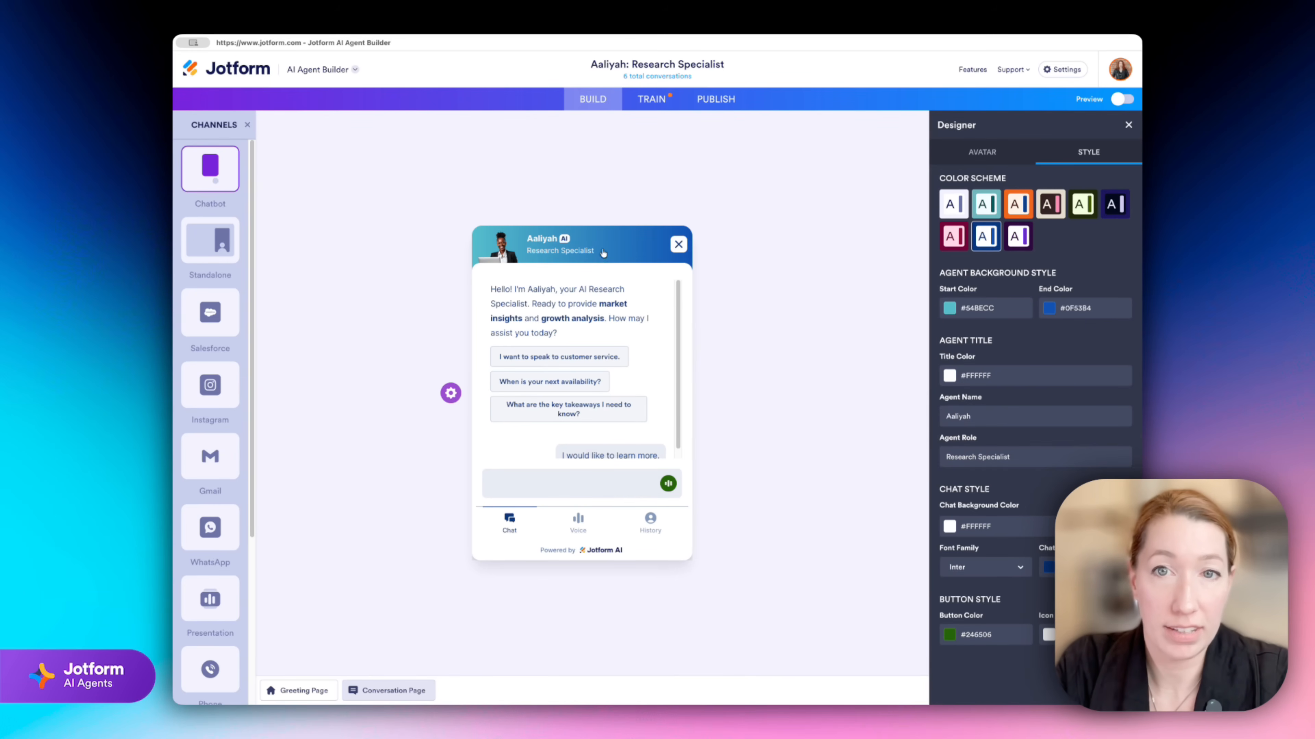
click(1077, 309)
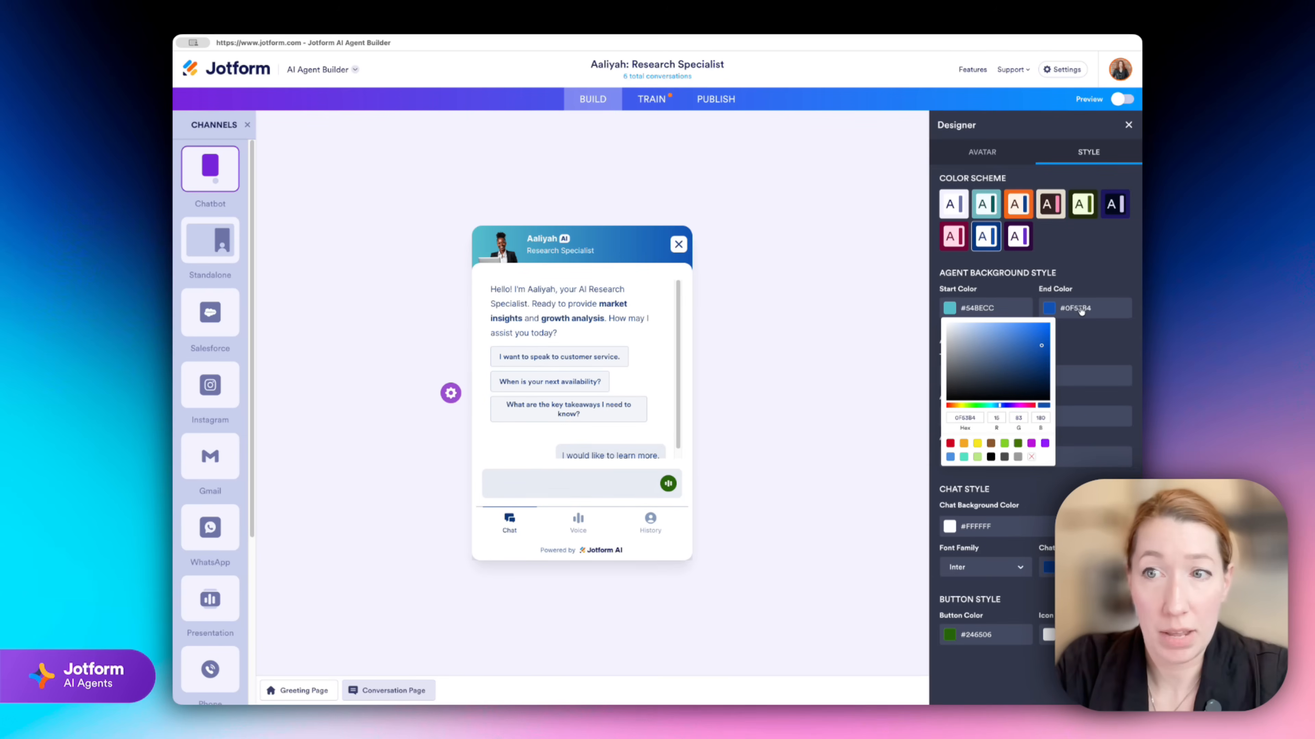
double_click(965, 418)
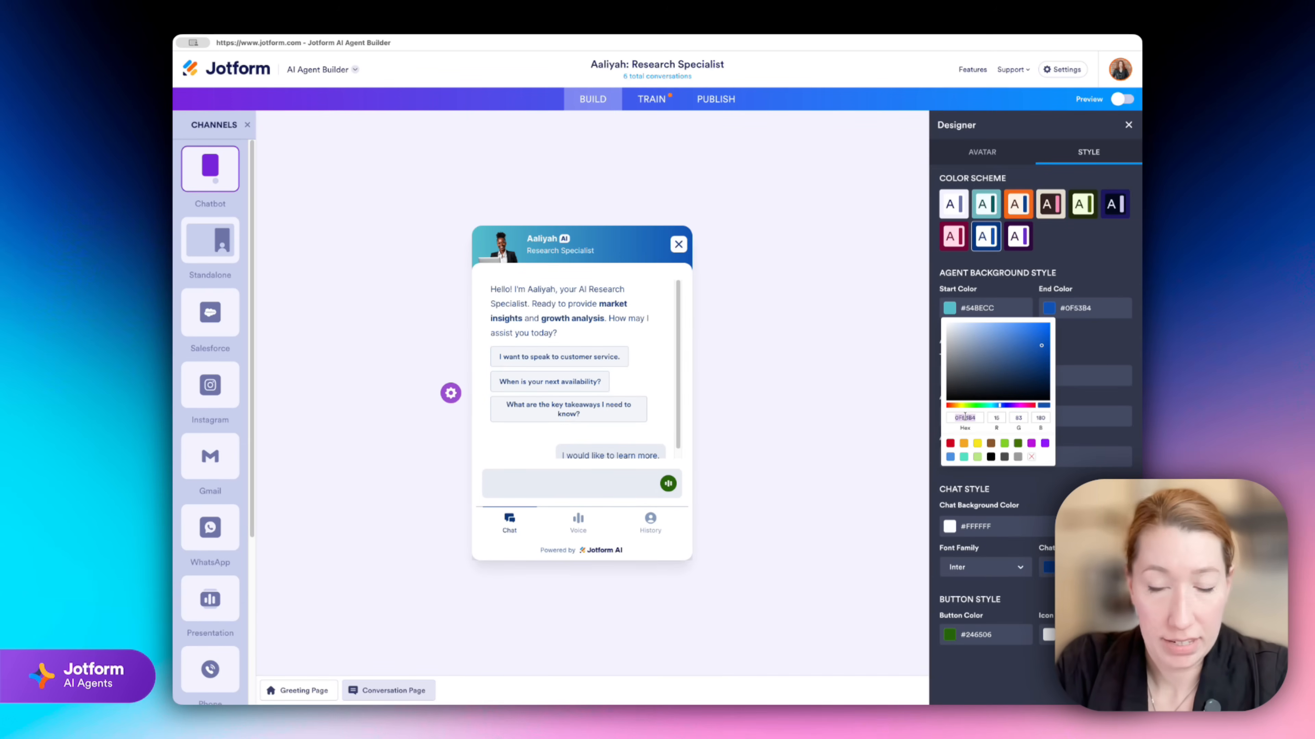
text(54BECC)
click(838, 251)
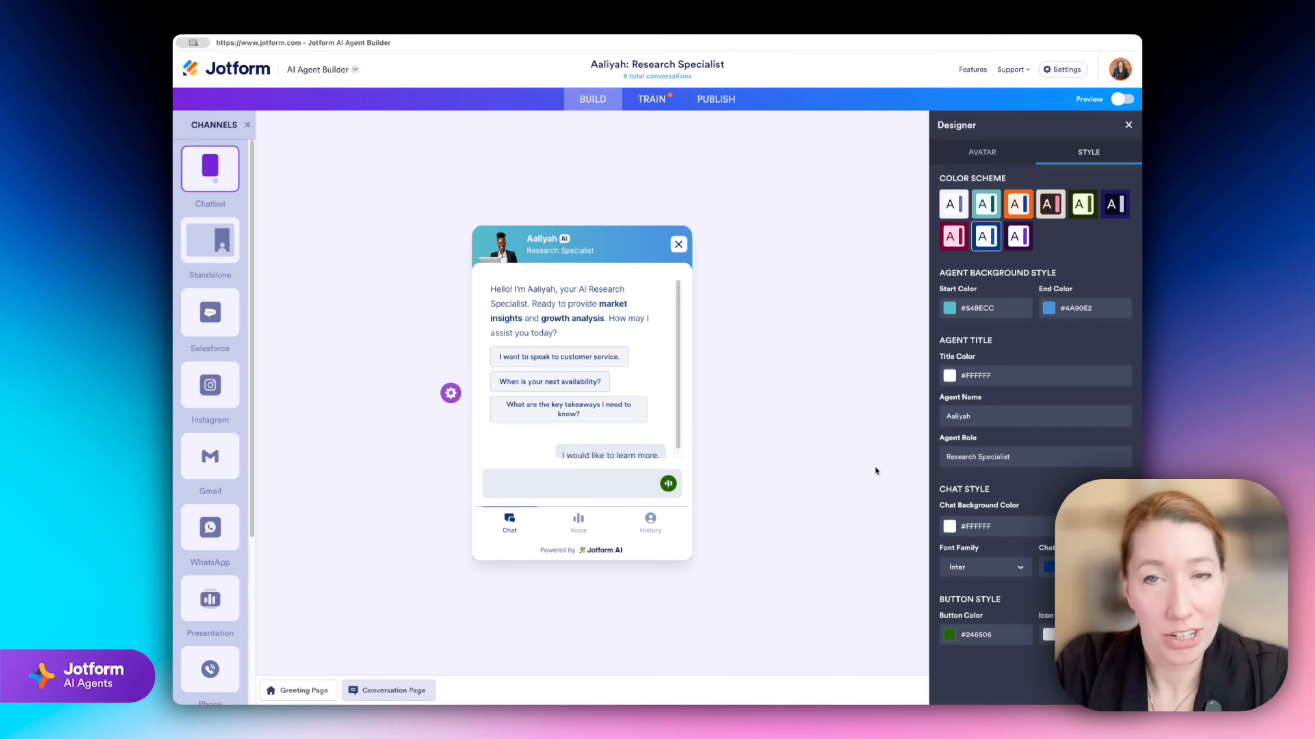
- Set the chat background color to #F9F9F9
click(964, 527)
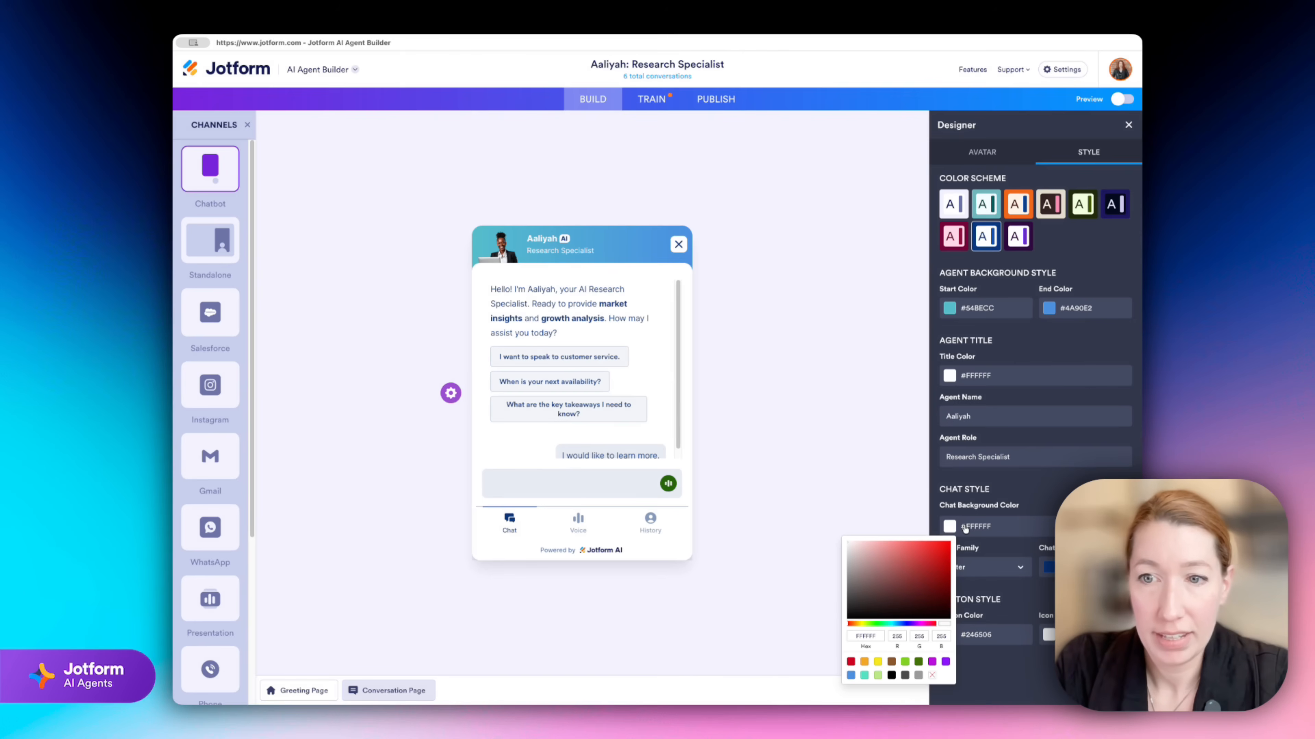
double_click(869, 637)
text(f9f9f9)
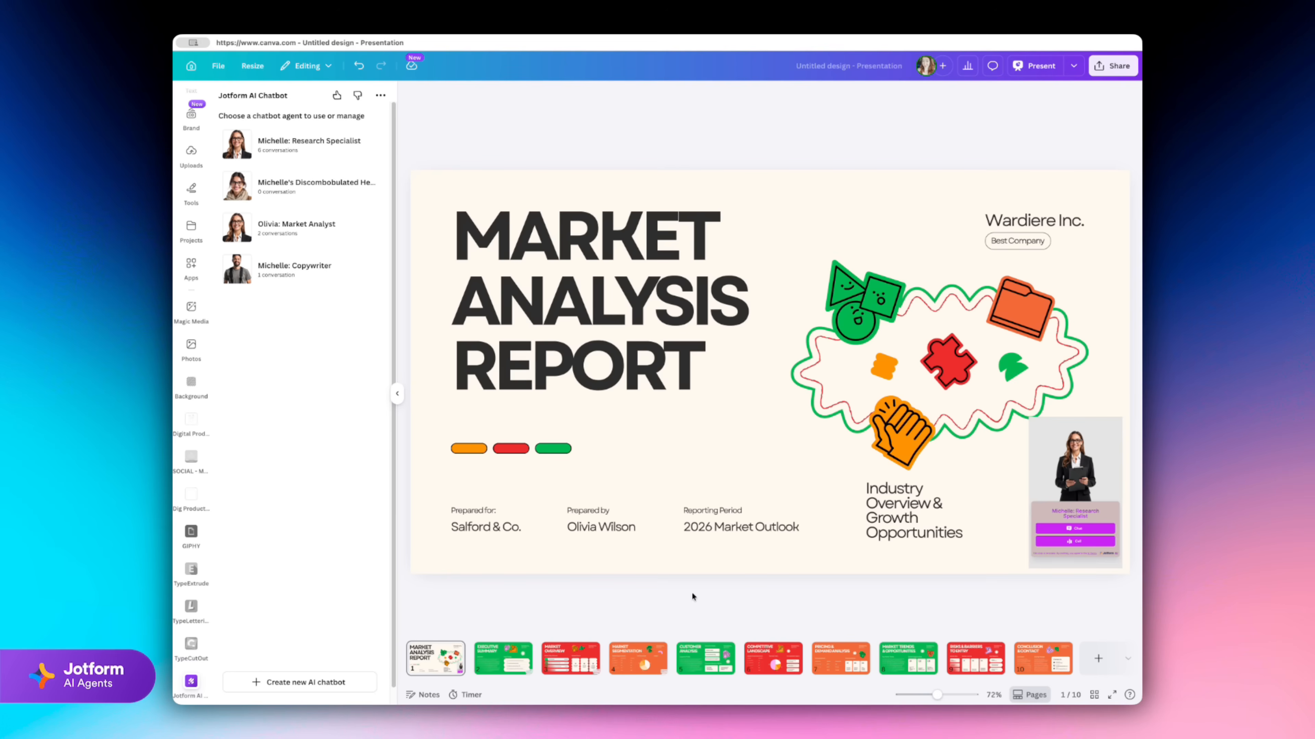
- In the Canva presentation, select the embedded chatbot on the first slide and move it up into the slide's lower-right corner
click(1051, 523)
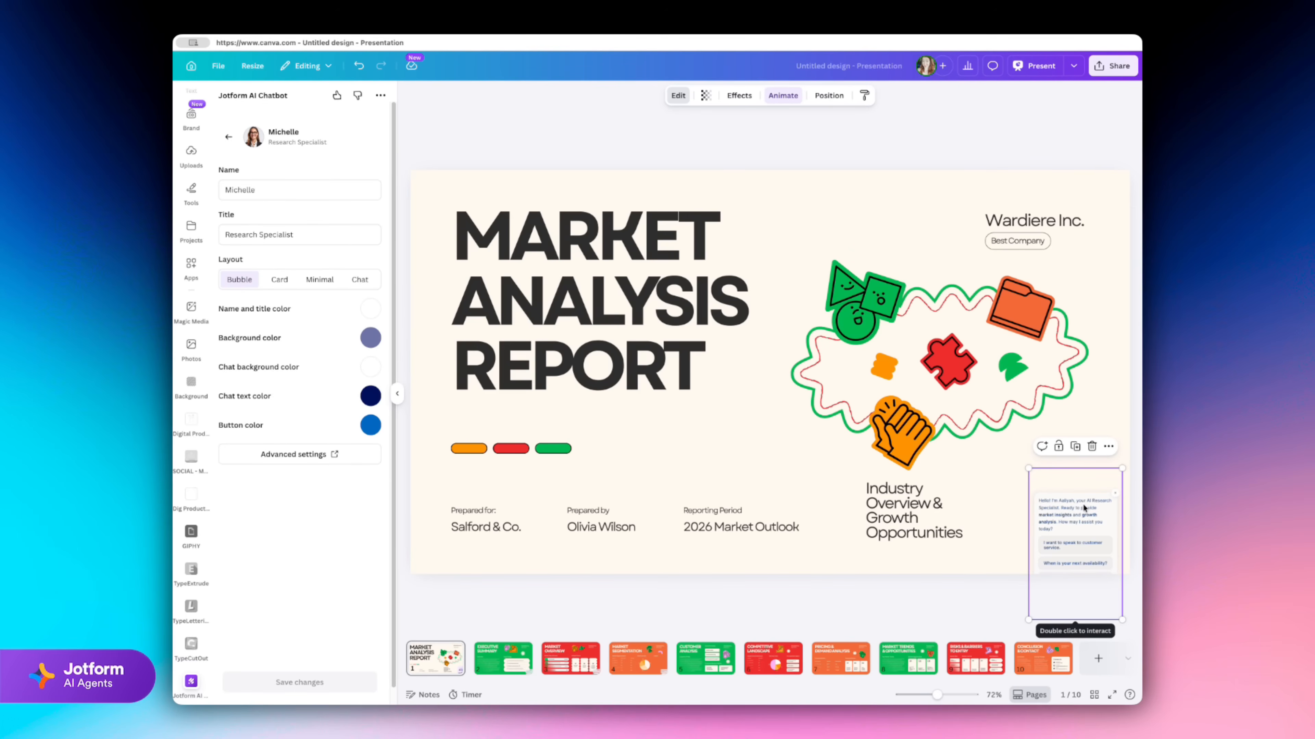
drag(1080, 518, 1080, 468)
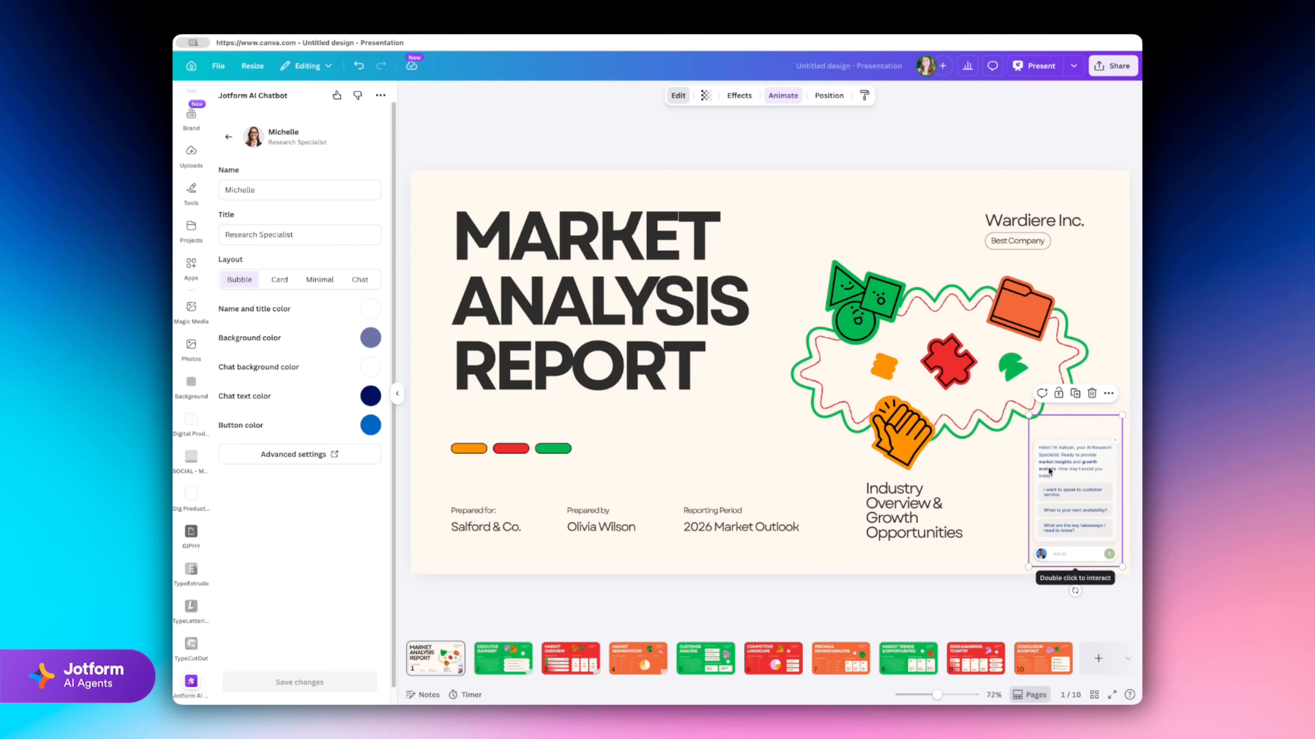
scroll(1042, 477, up, 5)
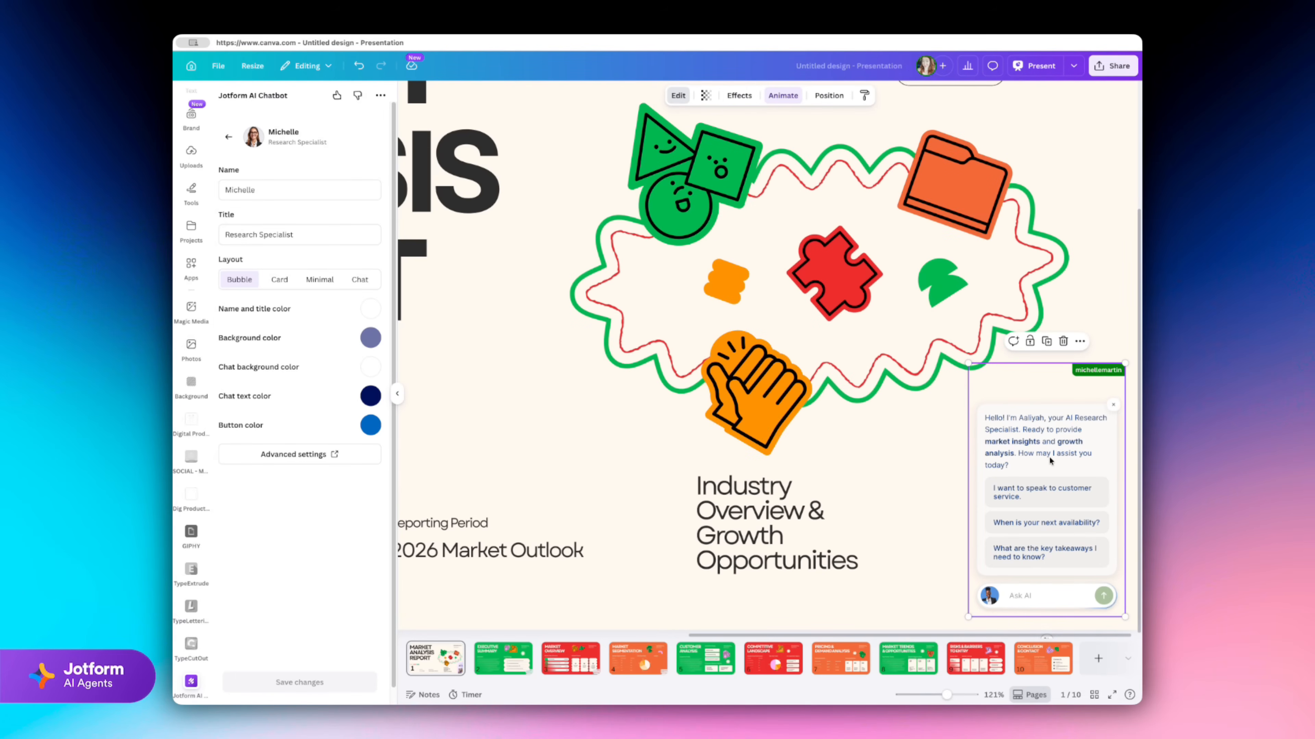
key(ctrl+z)
- Try the Echo and Drop effects on the chatbot element
click(739, 95)
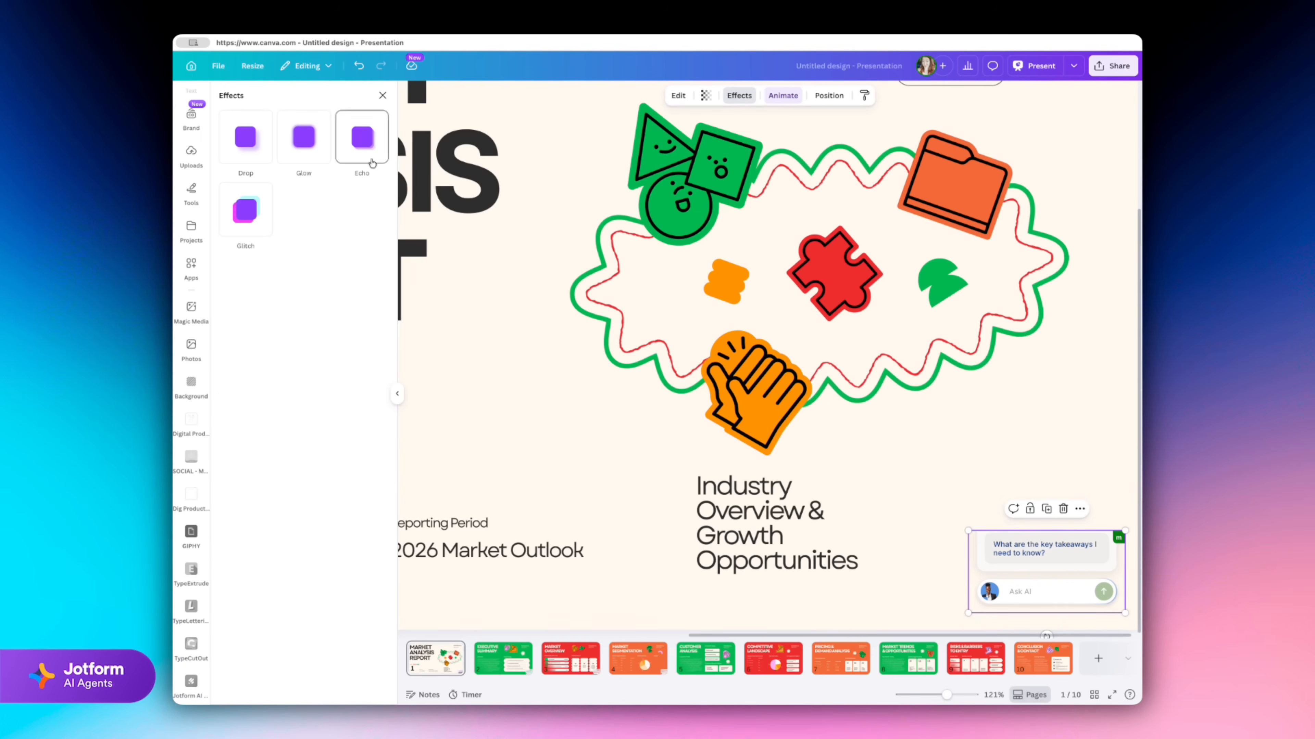
click(365, 145)
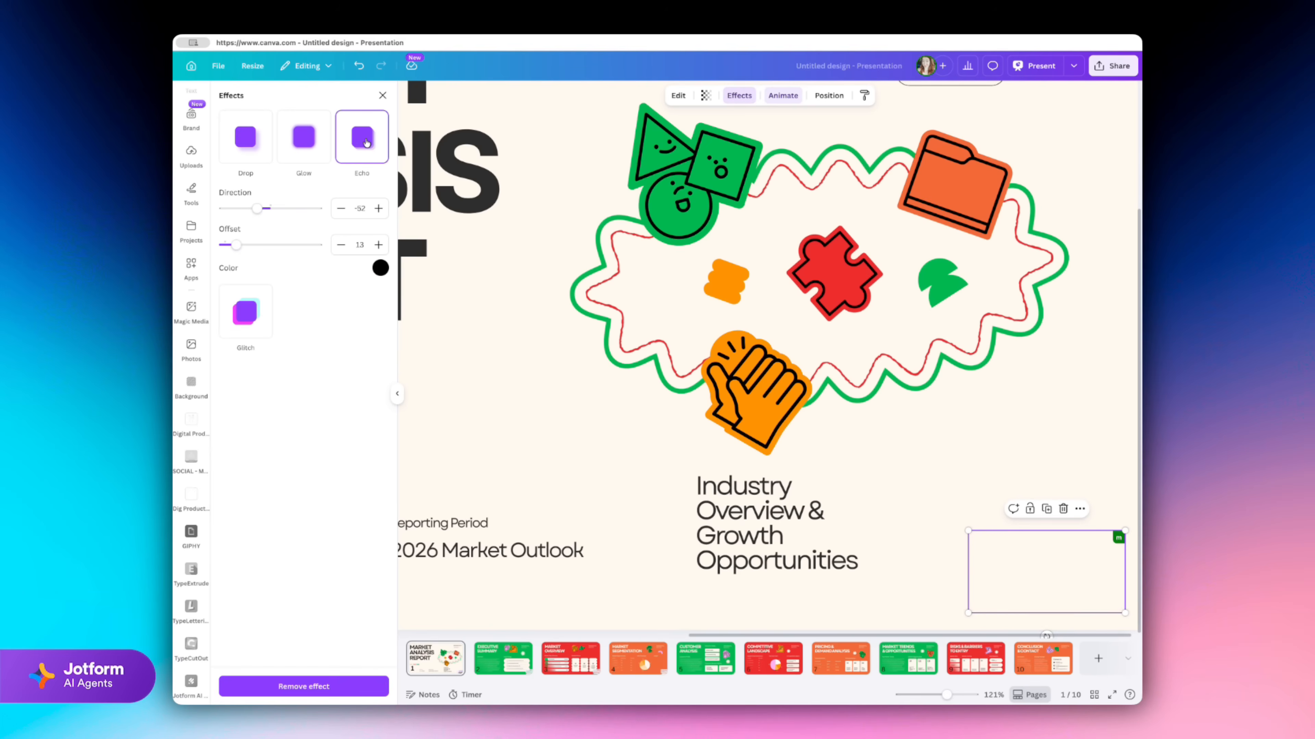
drag(1062, 579, 1058, 409)
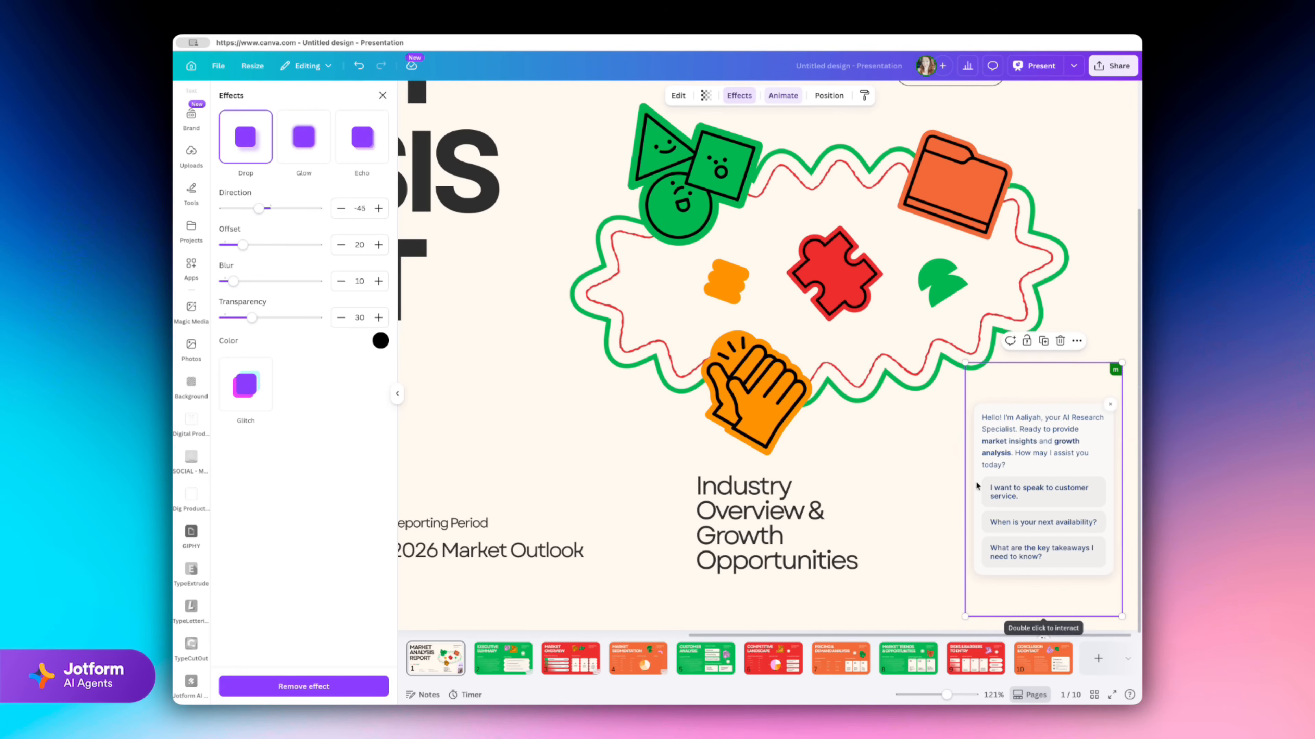
click(739, 95)
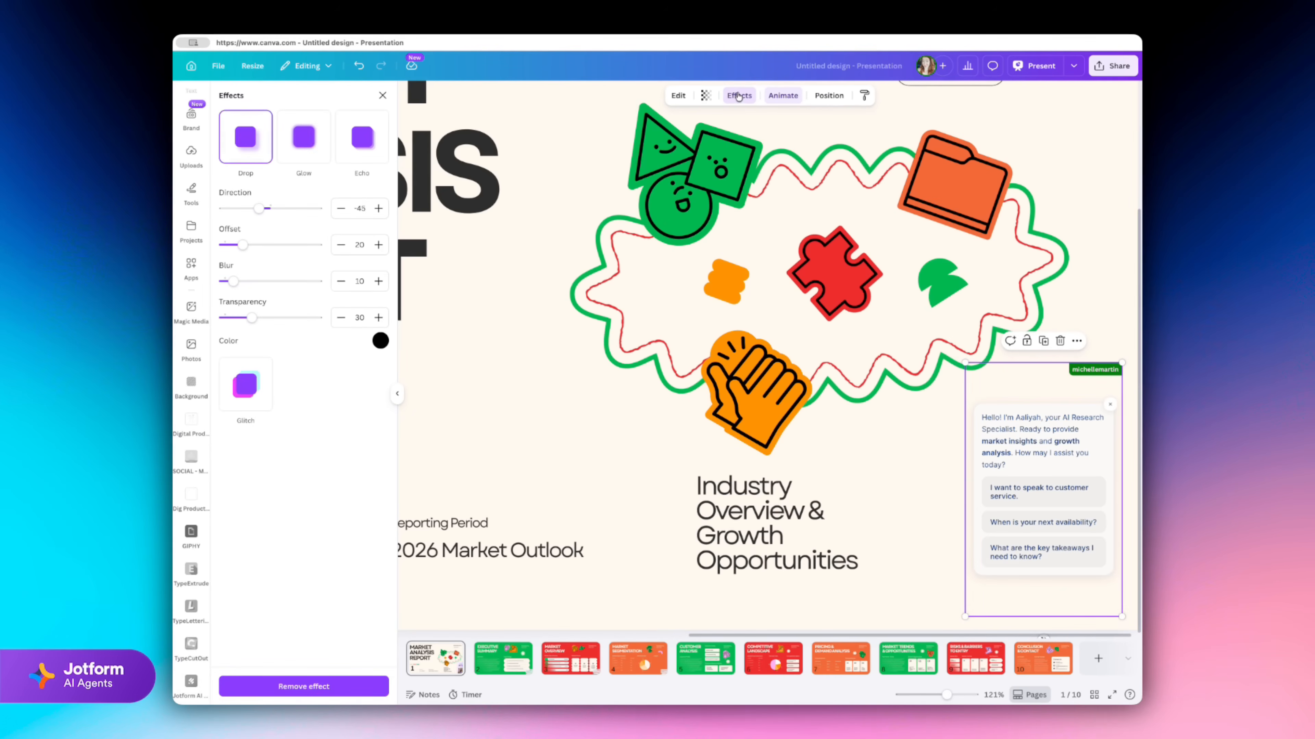
click(244, 139)
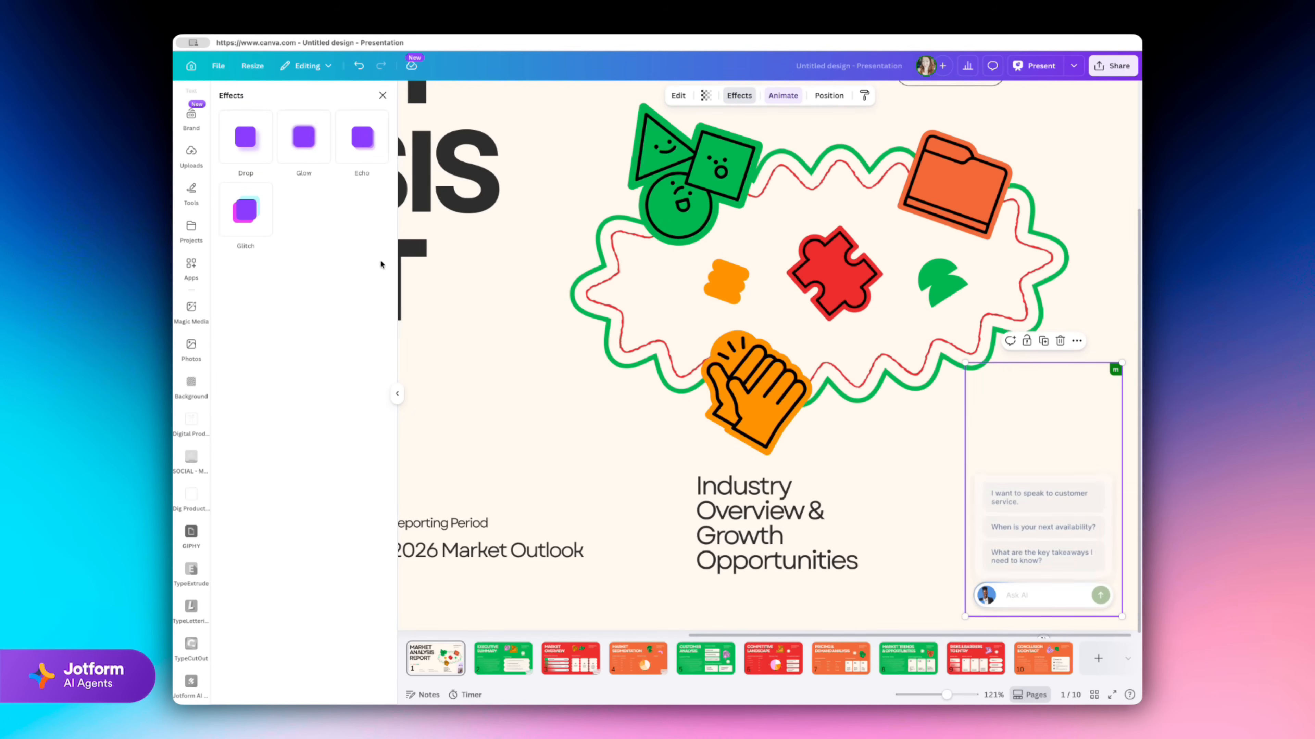
- Try the Rise animation on the chatbot and the Fade animation on the page, and apply the Simple page animation instead
click(769, 96)
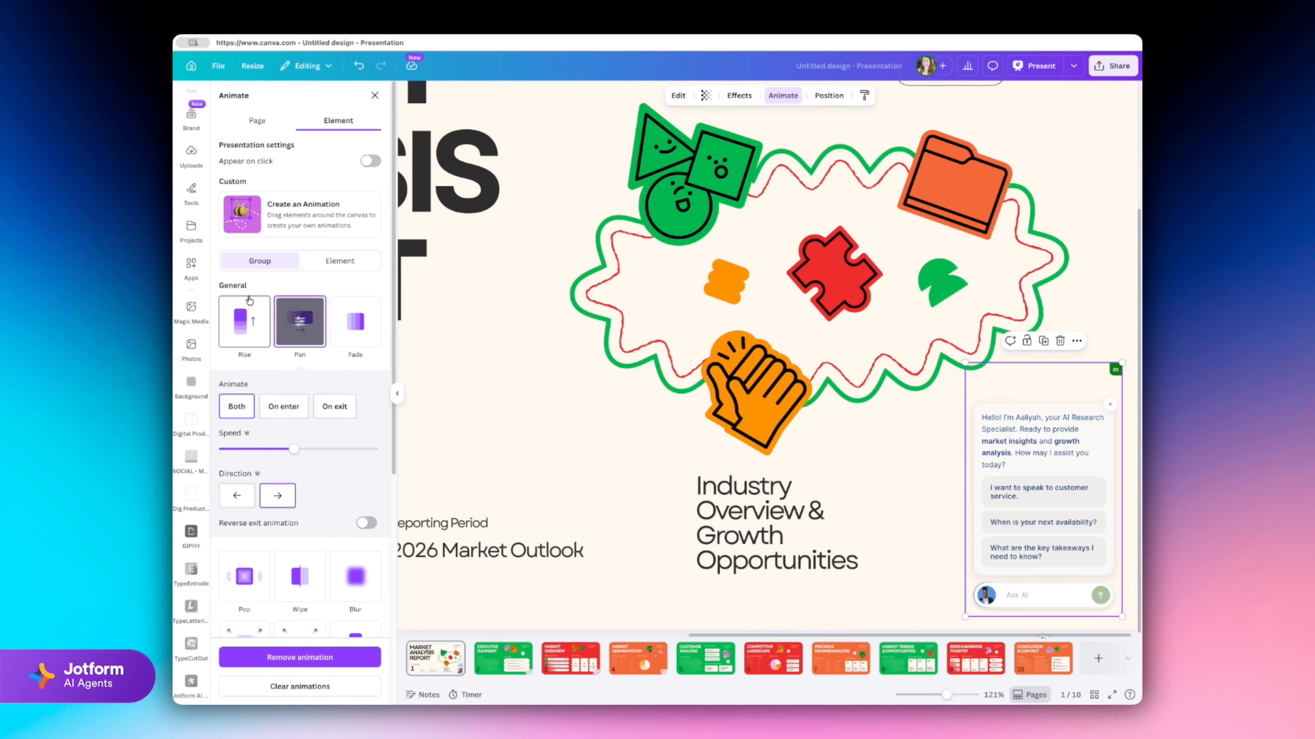
key(Escape)
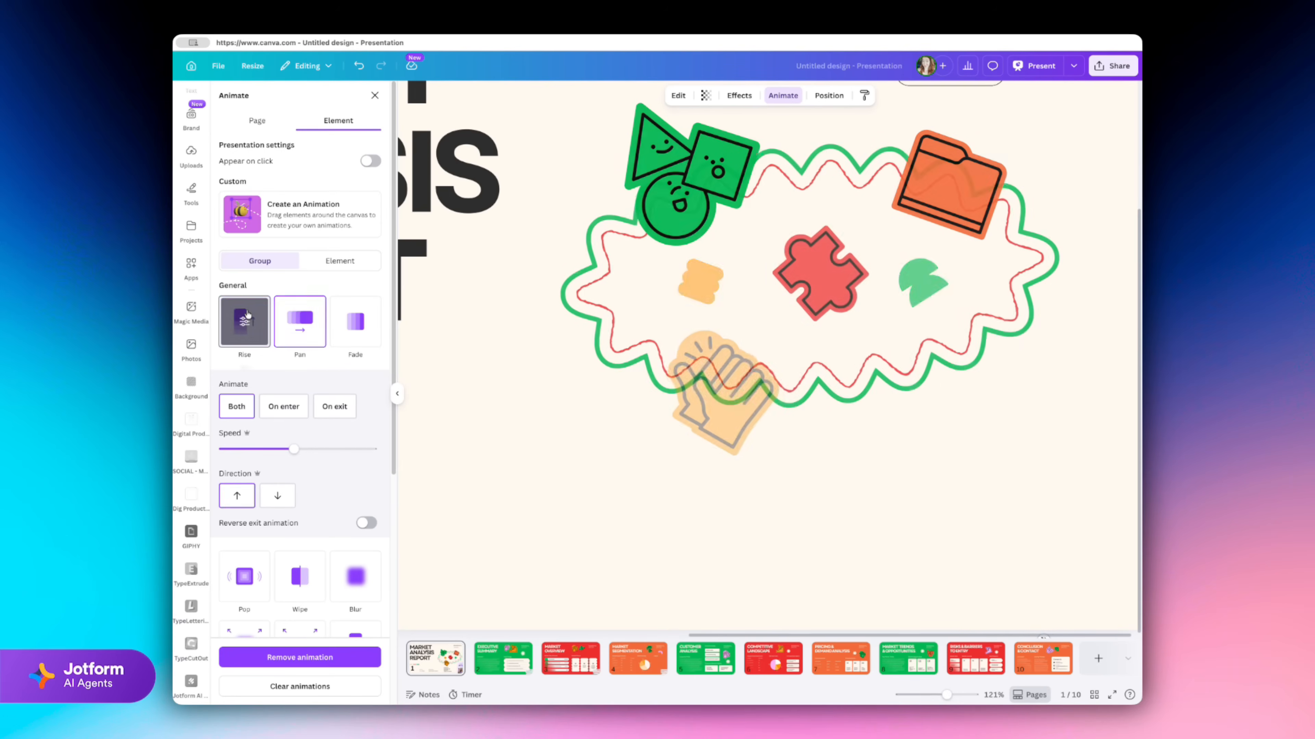
click(361, 400)
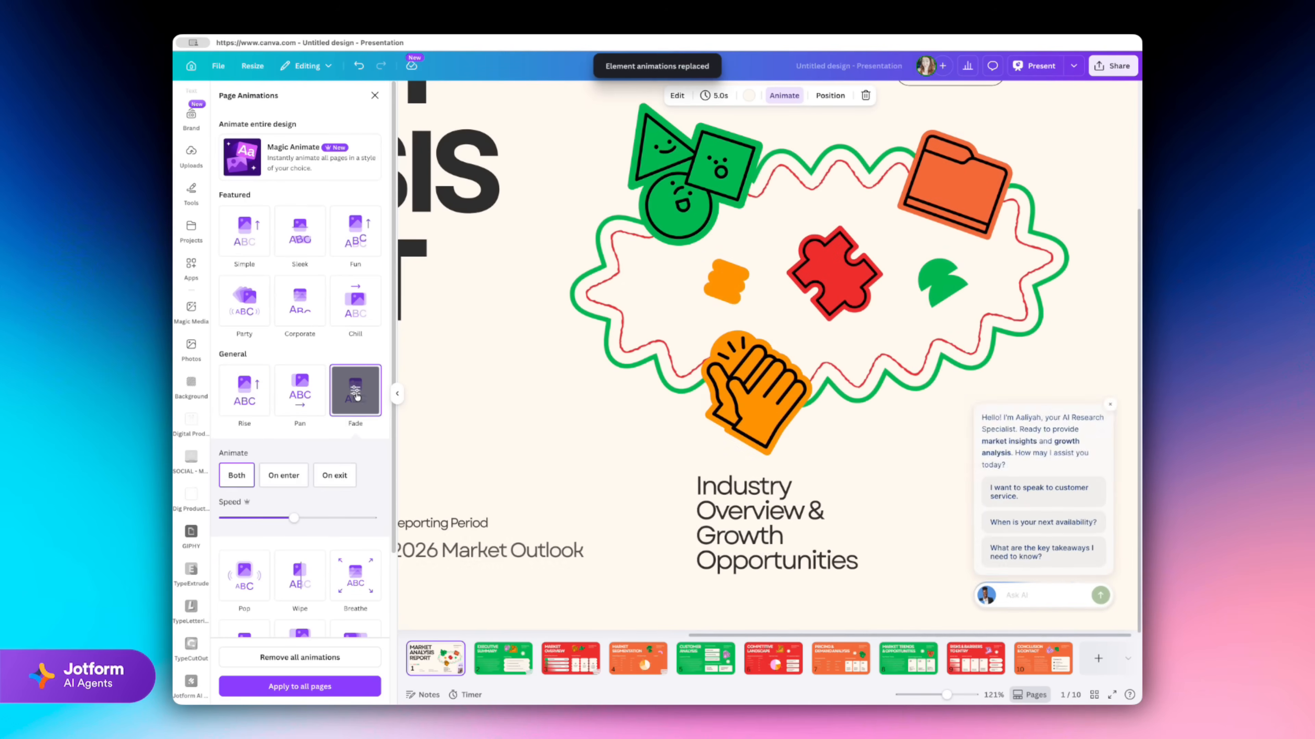
scroll(342, 394, down, 4)
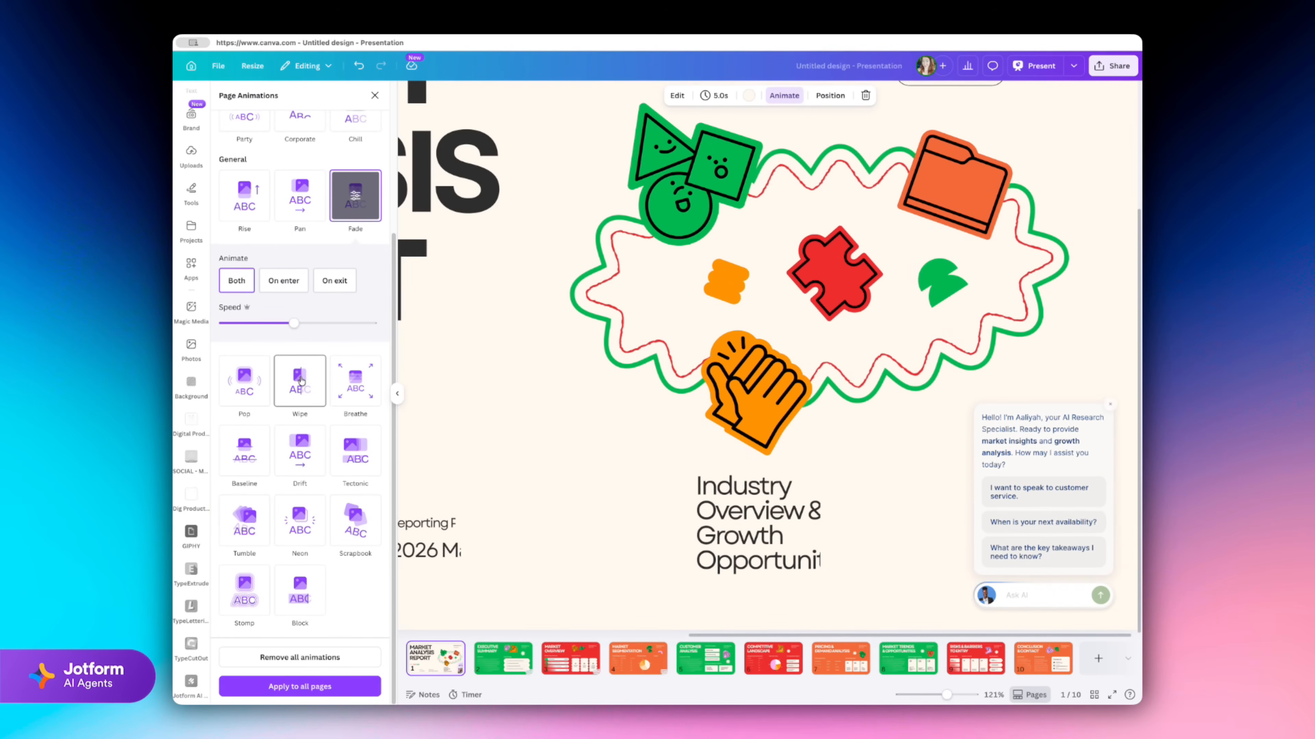
scroll(300, 381, up, 4)
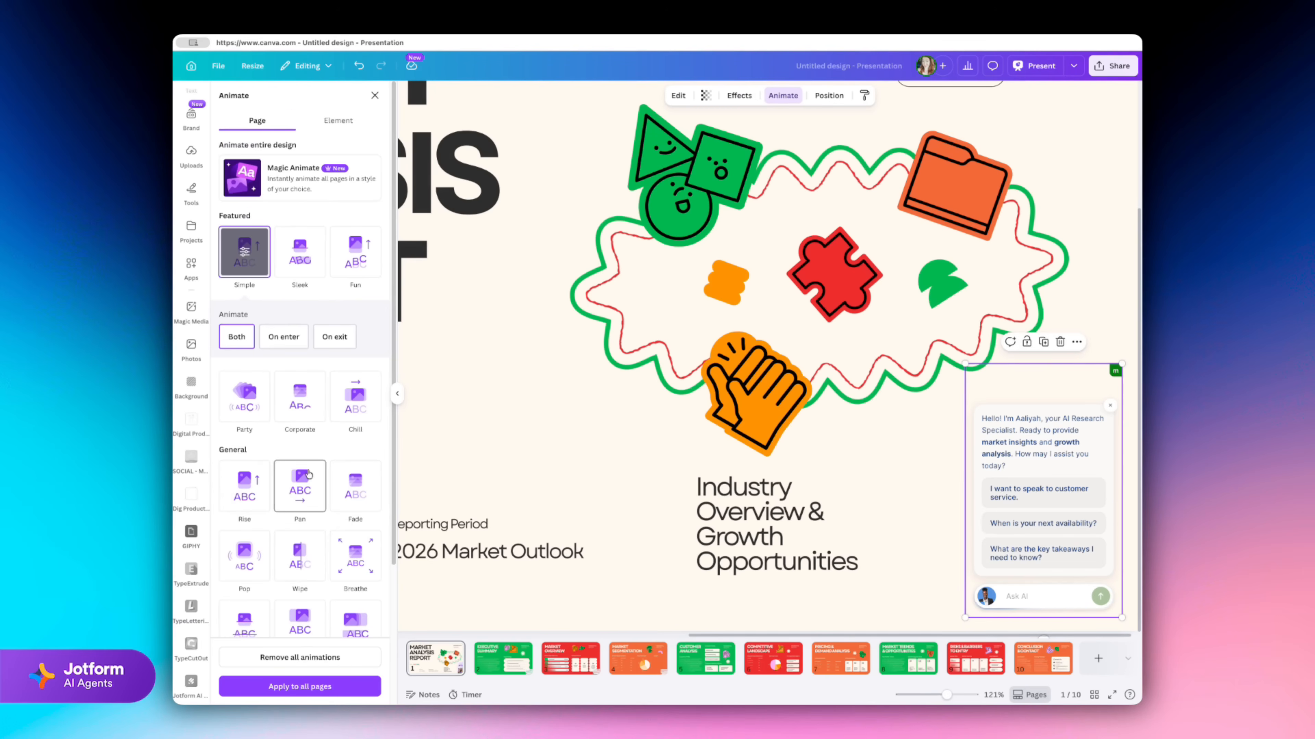
- Review the available page animations, and the element animations and add-on effects for the chatbot
scroll(308, 475, down, 3)
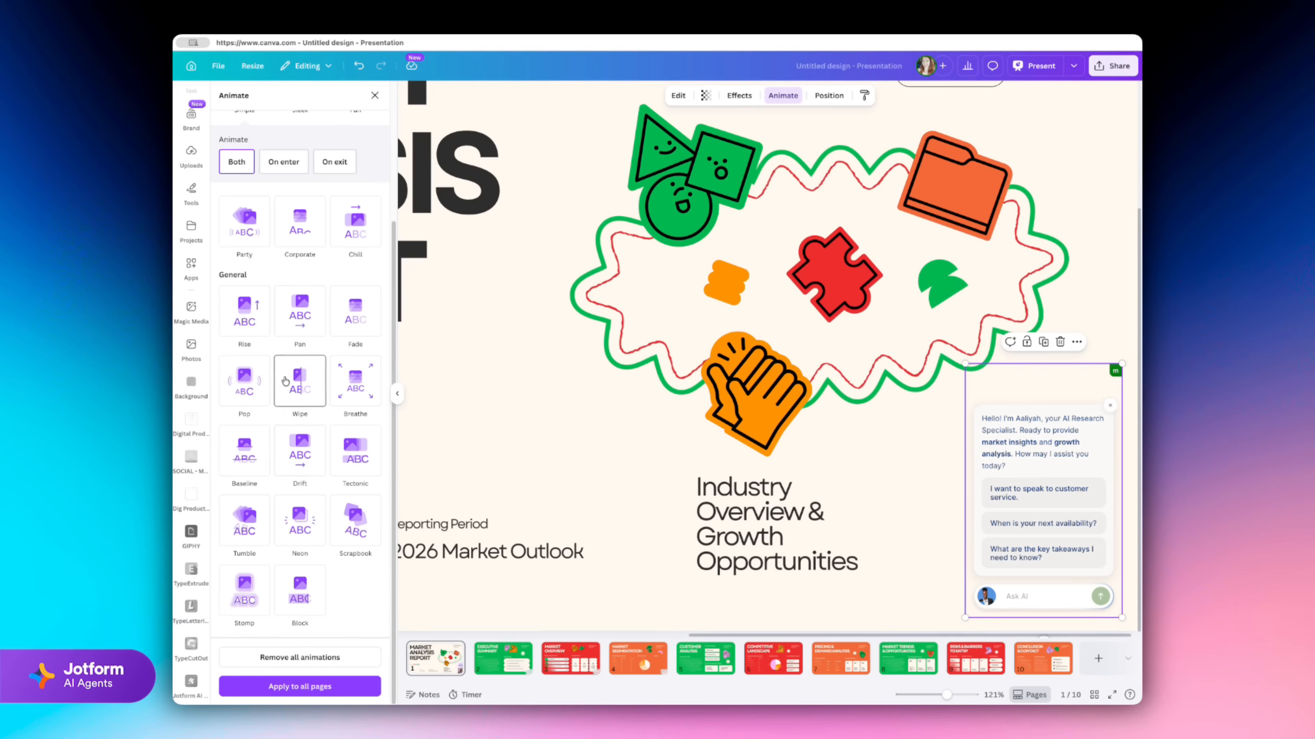
scroll(285, 381, up, 3)
scroll(1035, 466, up, 1)
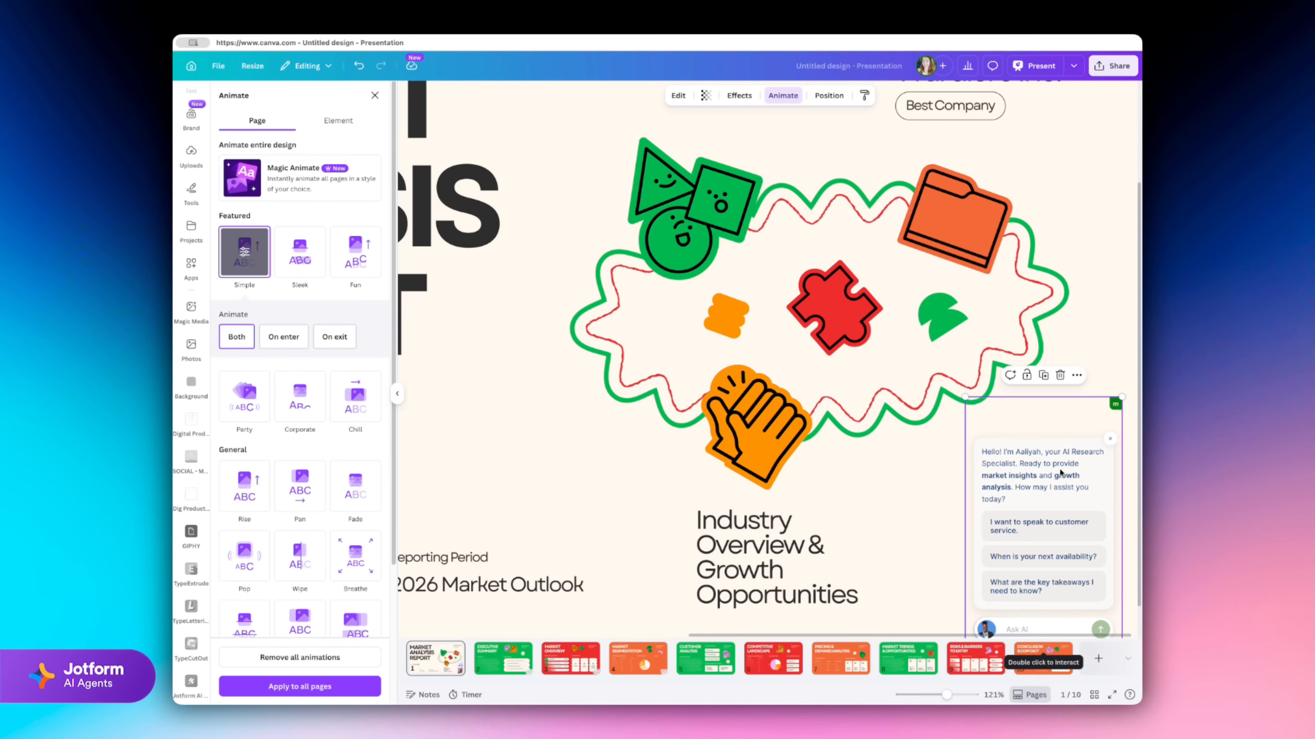
click(331, 122)
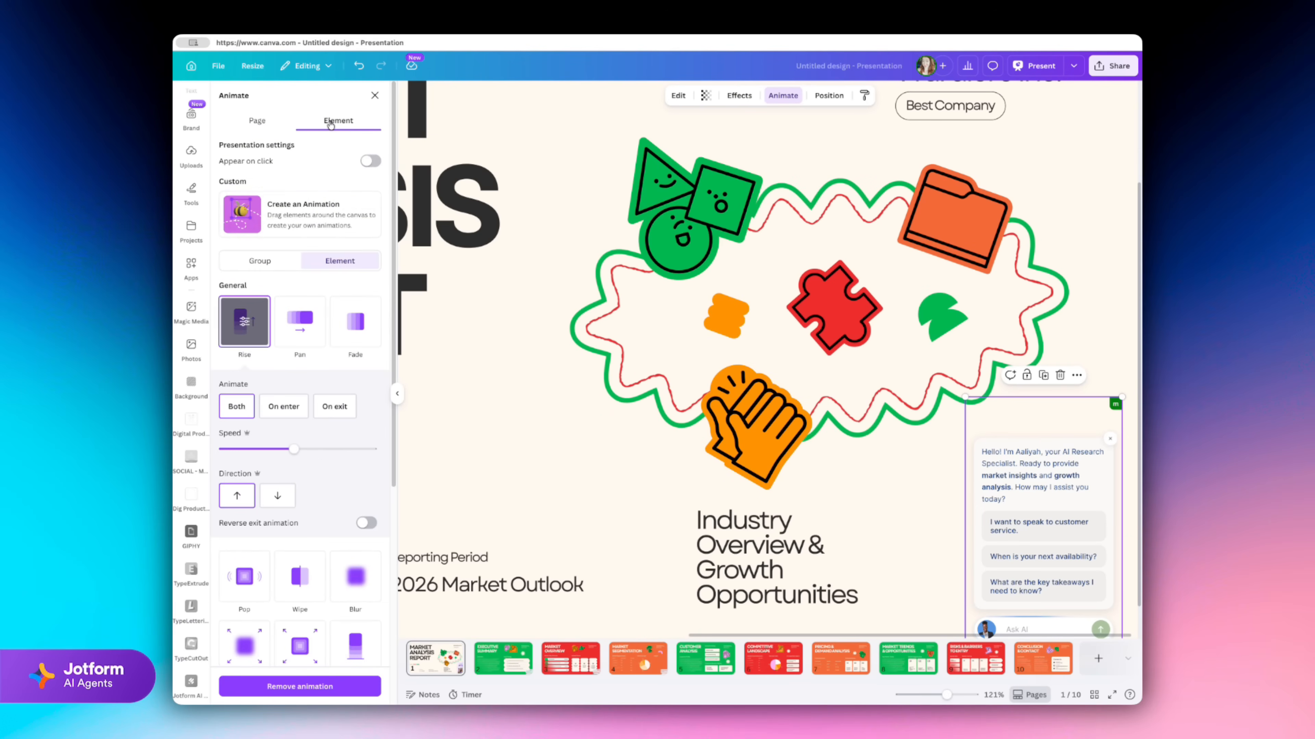
scroll(333, 415, down, 5)
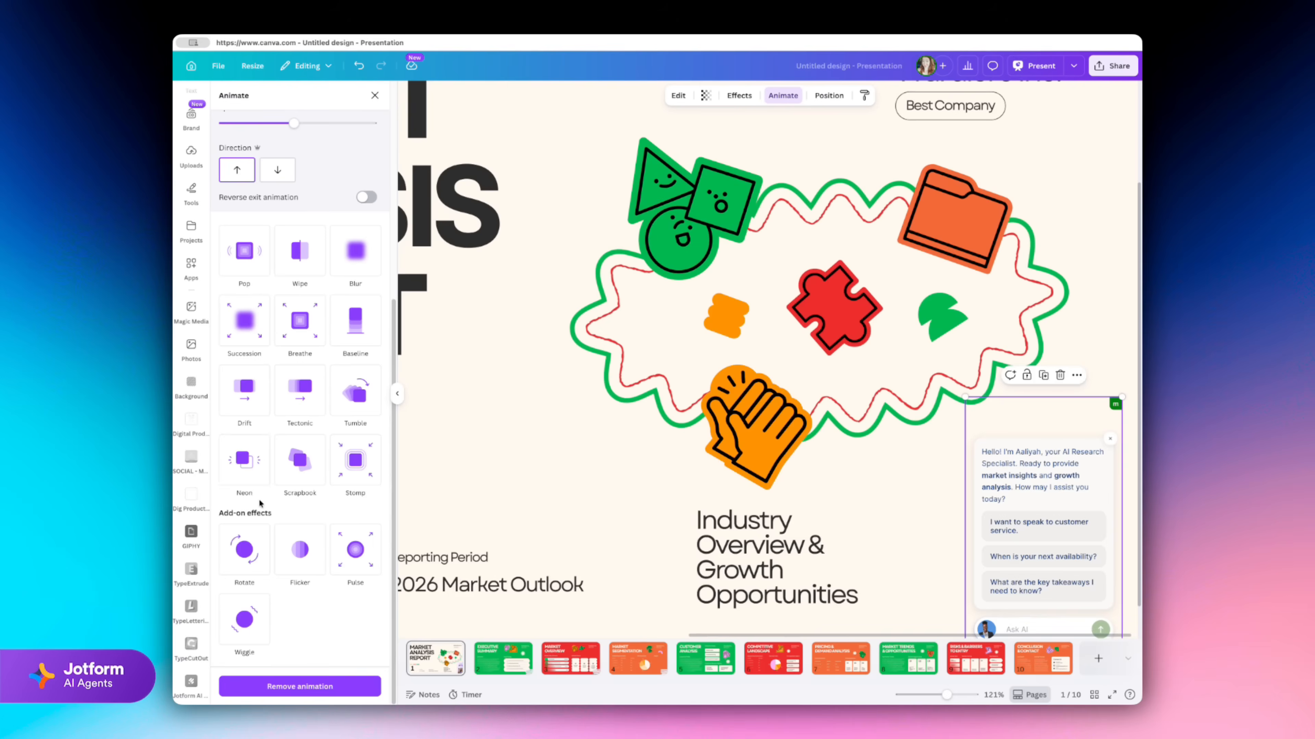
scroll(260, 502, up, 5)
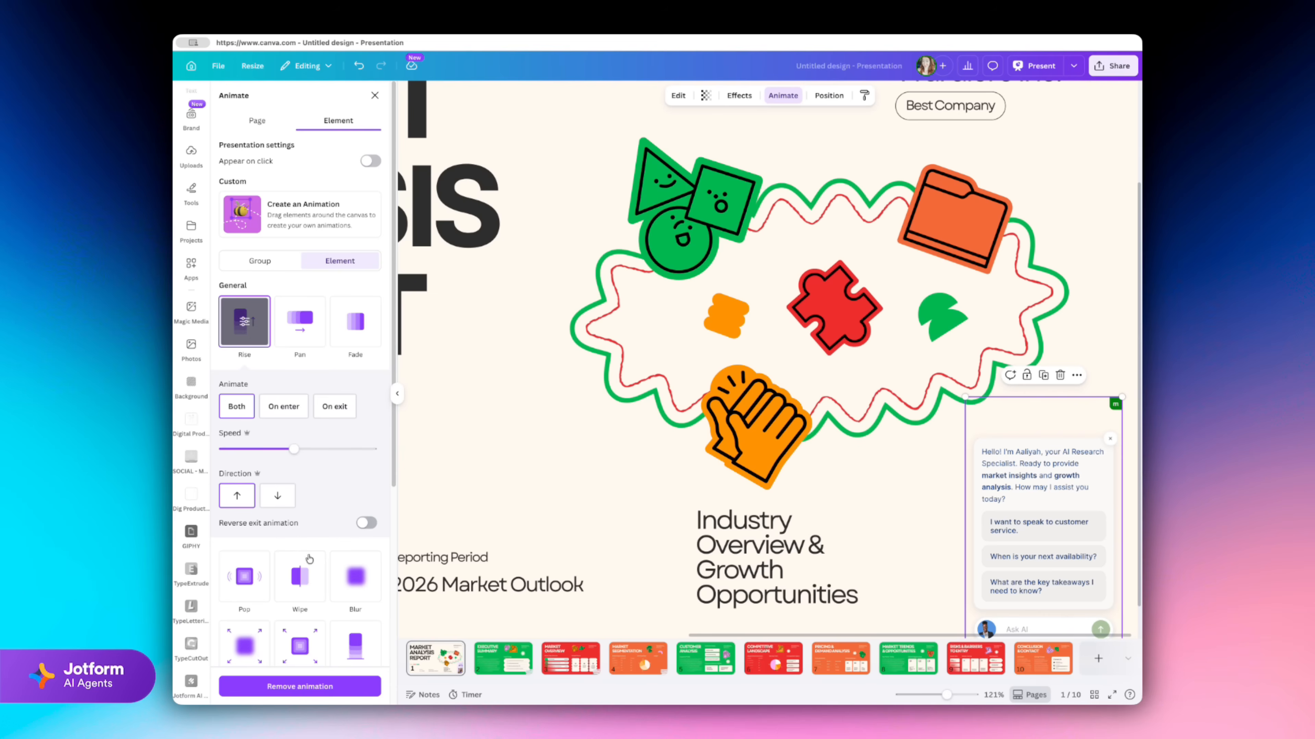